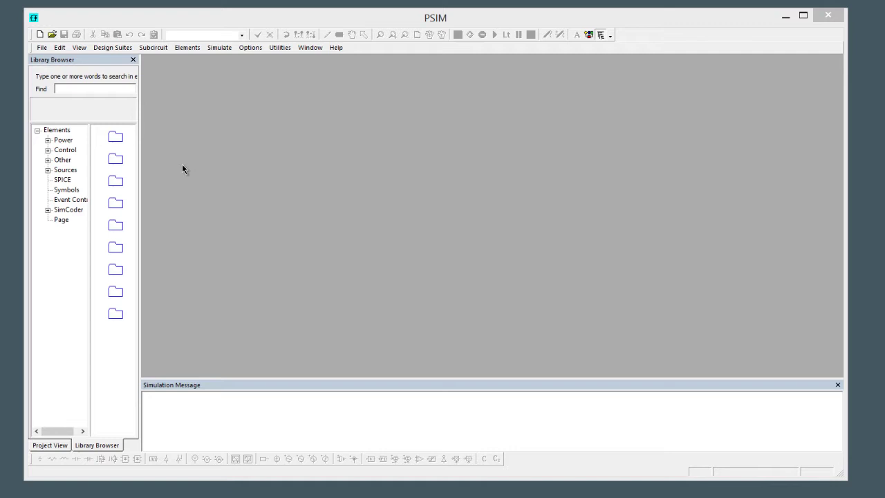
Step: Search PSIM Help for 'igb' and open the 'test - IGBT level-2' example schematic
{"action": "left_click", "coordinate": [337, 47]}
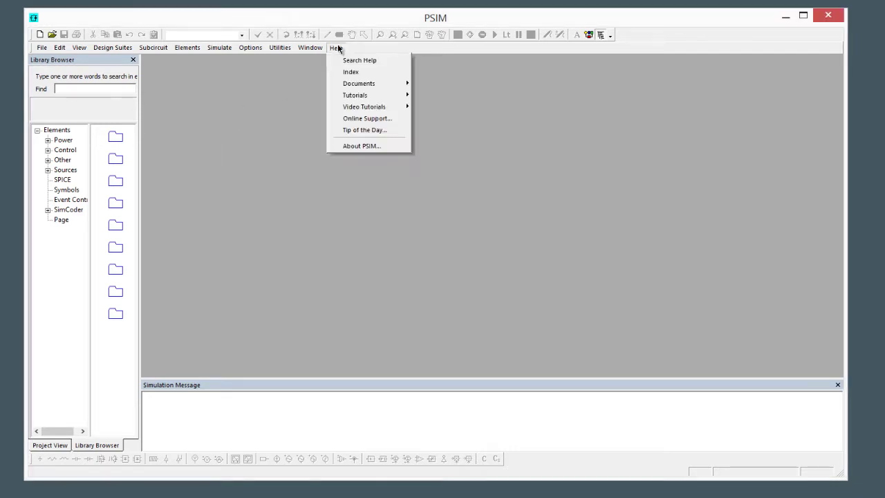
{"action": "left_click", "coordinate": [349, 60]}
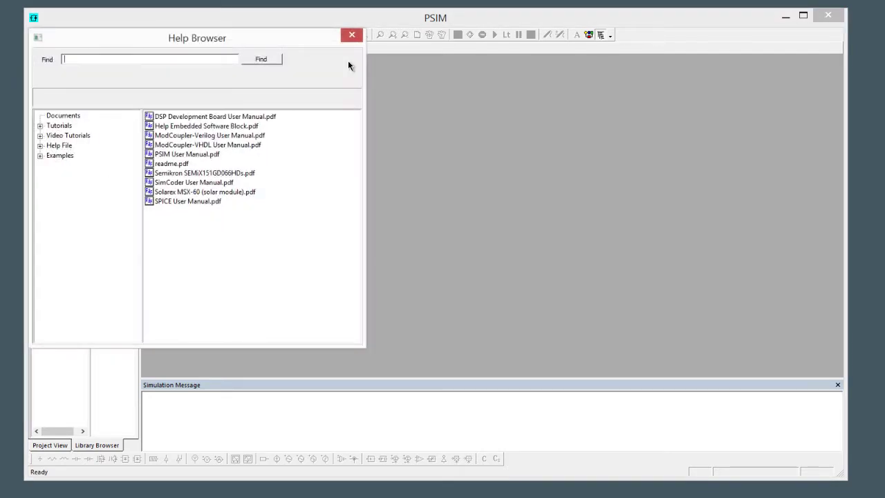
{"action": "type", "text": "igbt"}
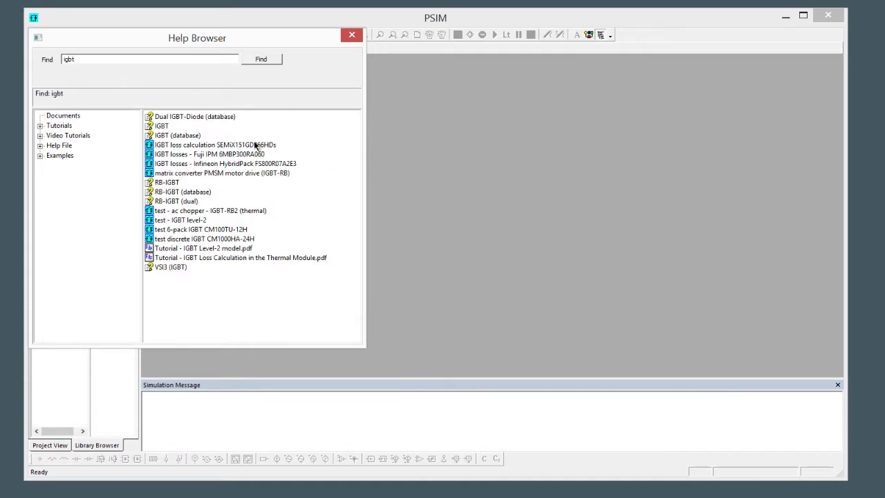
{"action": "left_click", "coordinate": [195, 220]}
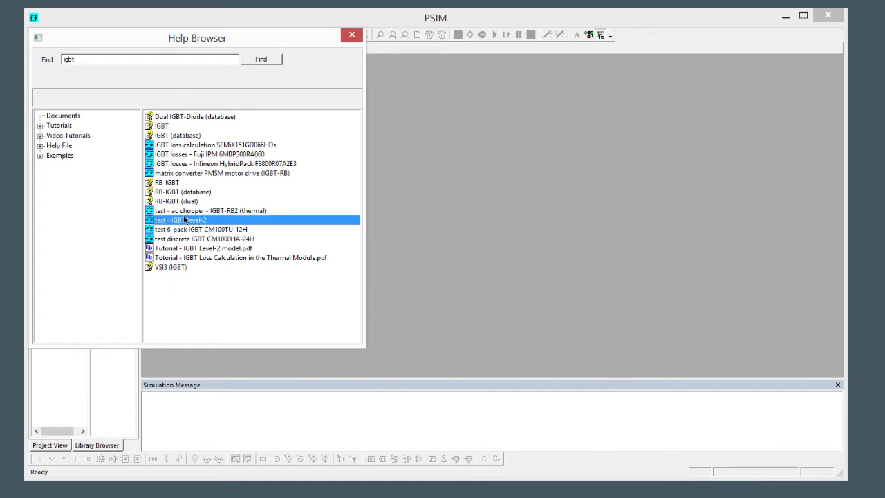
{"action": "double_click", "coordinate": [181, 221]}
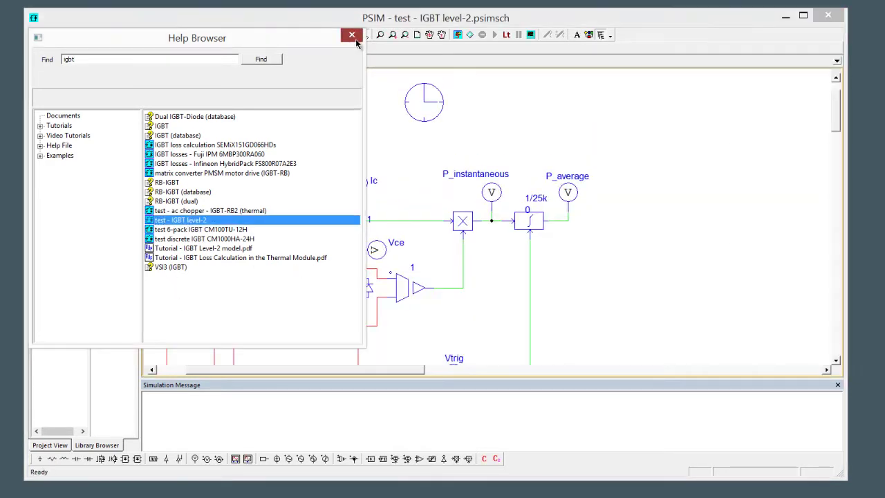
Step: Close the Help Browser and confirm the IGBT's Model Level is kept at Level-2
{"action": "left_click", "coordinate": [351, 34]}
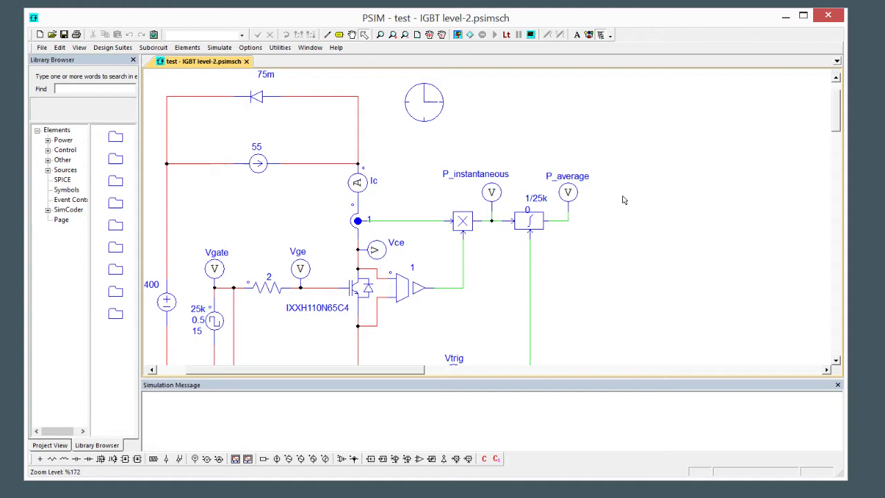
{"action": "scroll", "coordinate": [617, 206], "scroll_direction": "down", "scroll_amount": 2}
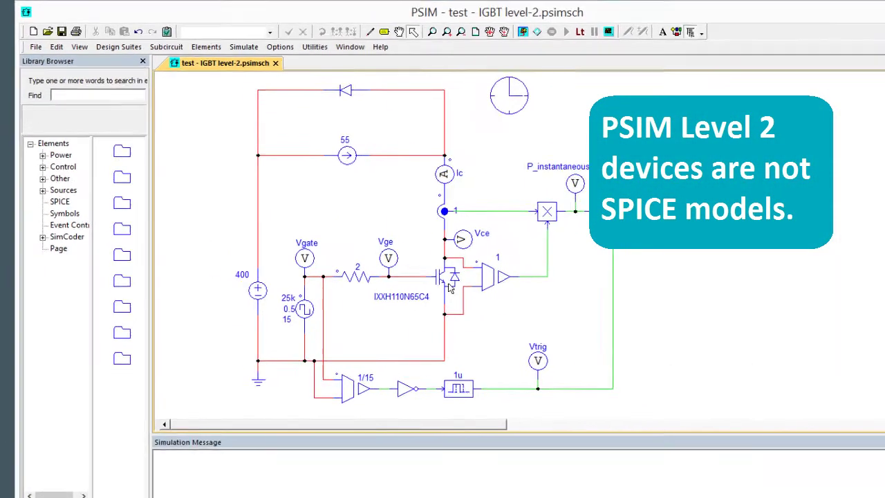
{"action": "double_click", "coordinate": [395, 246]}
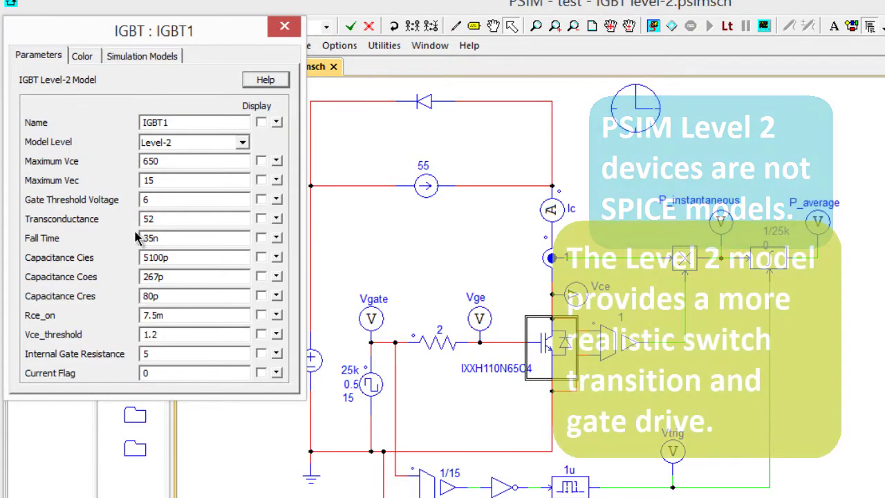
{"action": "left_click", "coordinate": [238, 143]}
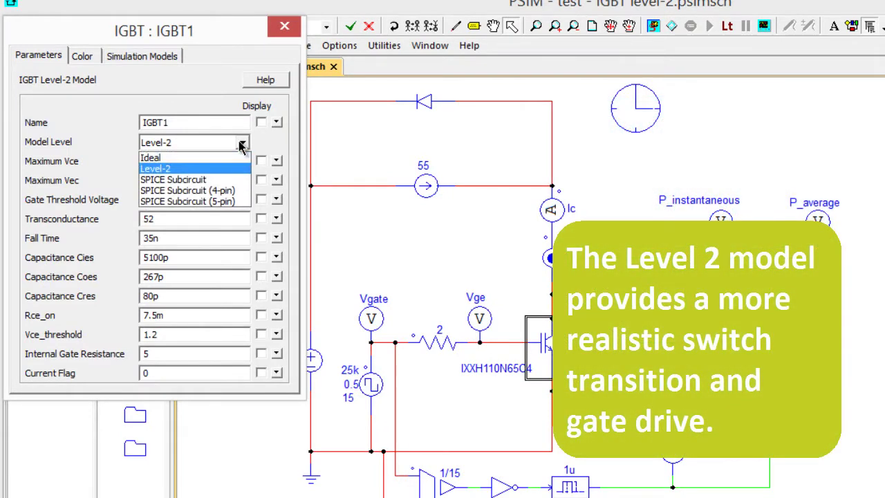
{"action": "left_click", "coordinate": [270, 155]}
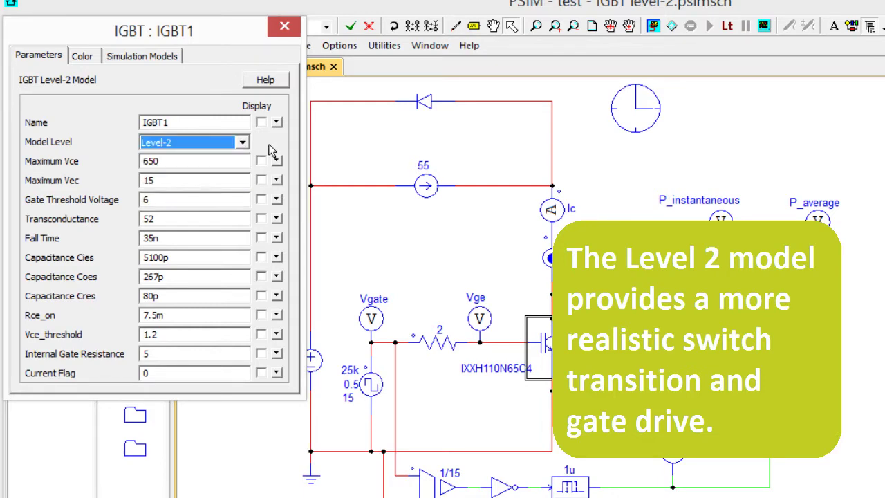
{"action": "left_click", "coordinate": [284, 26]}
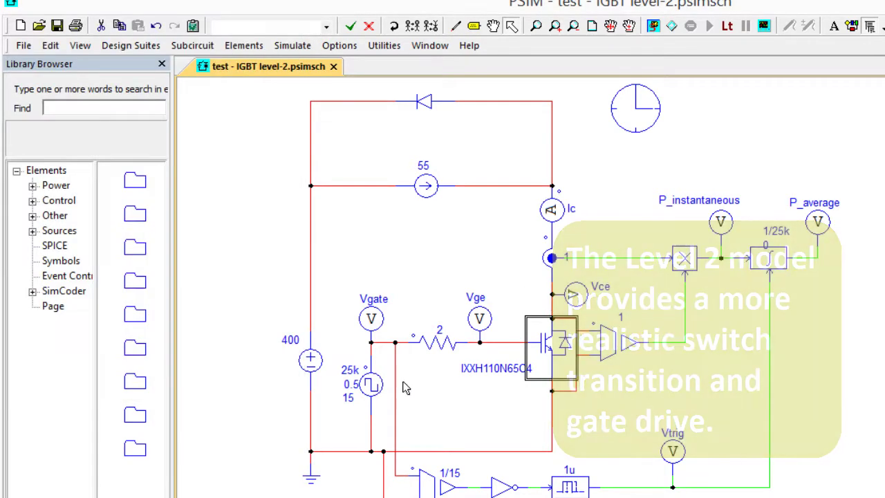
Step: Reopen the IGBT1 parameter dialog and position it beside the IXXH110N65C4 datasheet
{"action": "left_click_drag", "start_coordinate": [355, 331], "coordinate": [405, 444]}
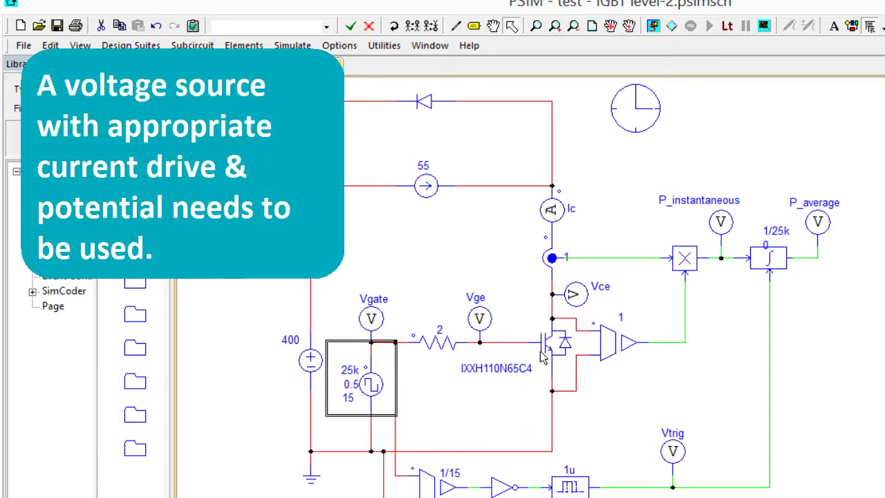
{"action": "left_click", "coordinate": [871, 460]}
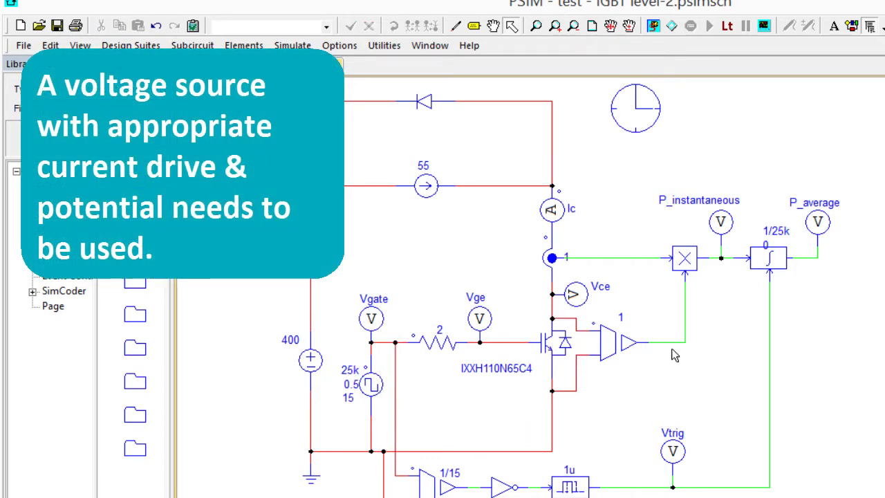
{"action": "double_click", "coordinate": [544, 349]}
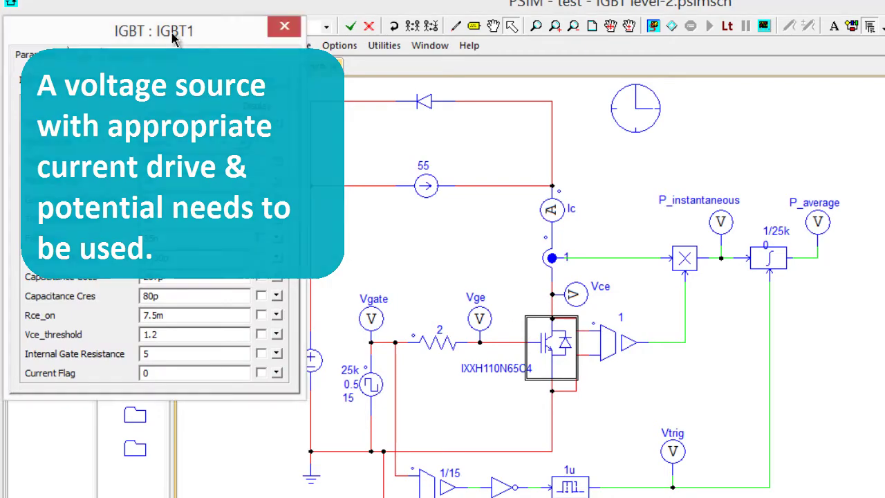
{"action": "left_click_drag", "start_coordinate": [153, 30], "coordinate": [304, 141]}
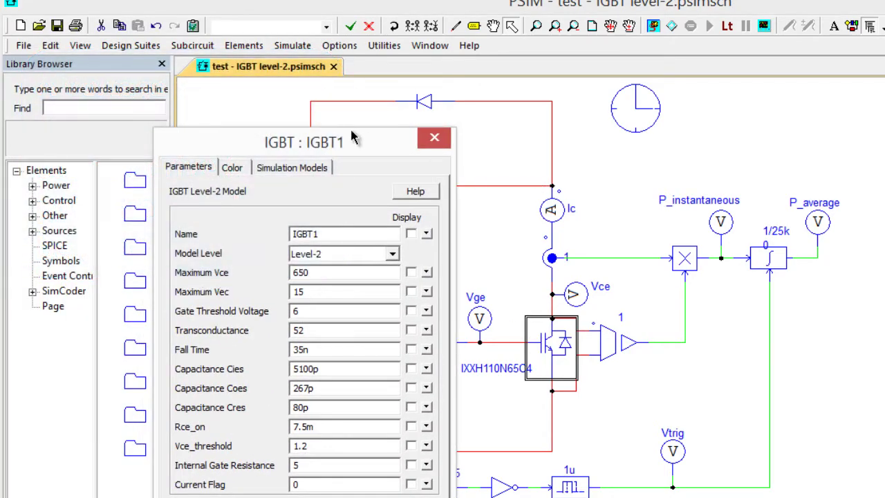
{"action": "left_click_drag", "start_coordinate": [364, 150], "coordinate": [336, 160]}
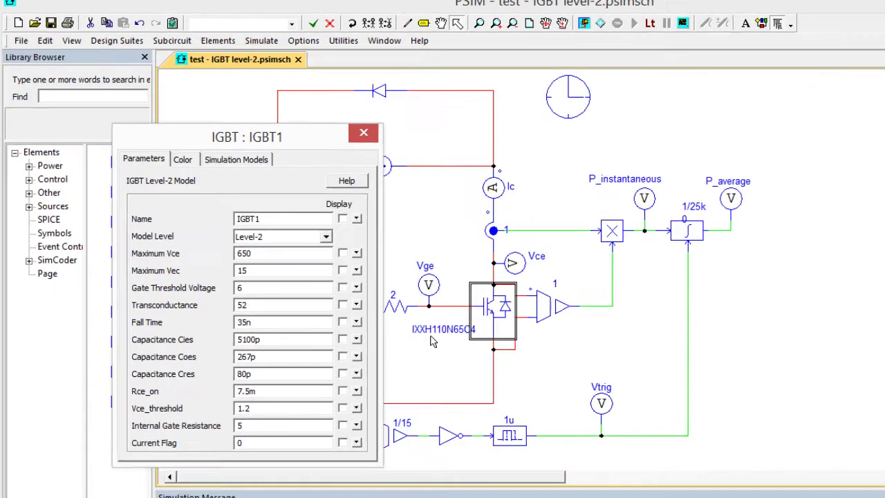
{"action": "key", "text": "alt+Tab"}
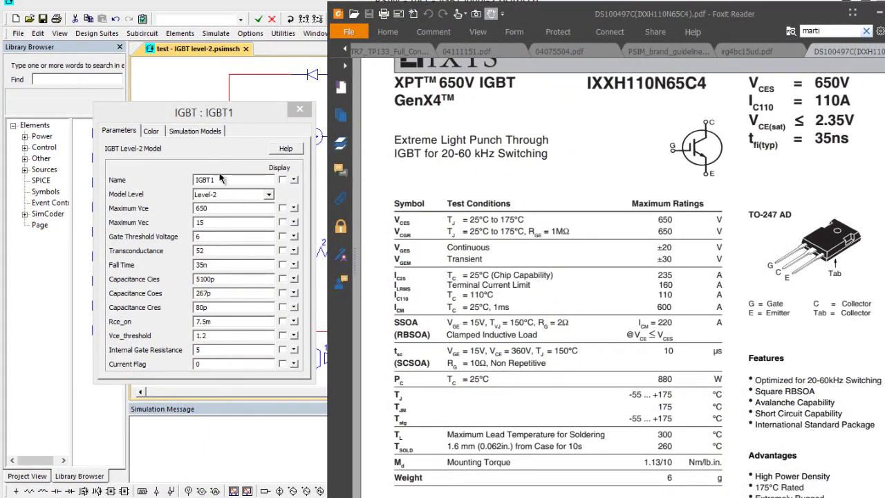
Step: Compare the datasheet's 650 V rating and gate threshold values with the IGBT1 settings, then select the Transconductance value 52
{"action": "scroll", "coordinate": [683, 253], "scroll_direction": "up", "scroll_amount": 2}
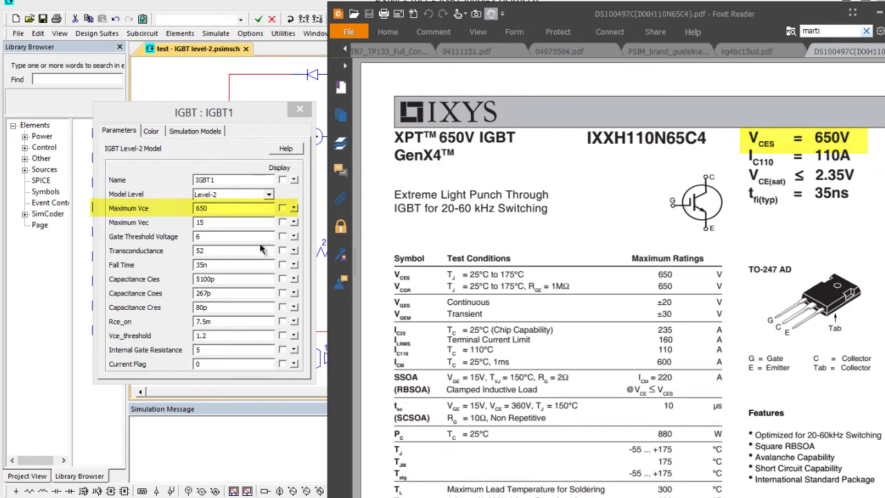
{"action": "scroll", "coordinate": [552, 362], "scroll_direction": "down", "scroll_amount": 2}
{"action": "scroll", "coordinate": [553, 334], "scroll_direction": "down", "scroll_amount": 10}
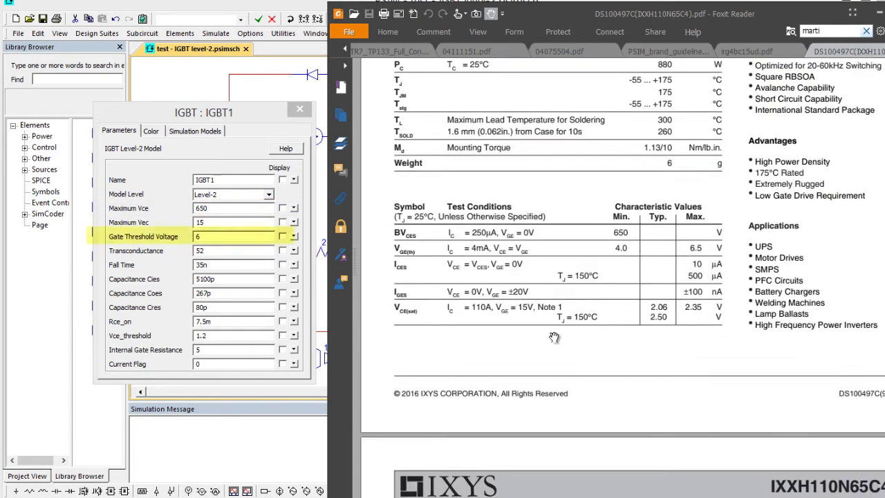
{"action": "scroll", "coordinate": [517, 345], "scroll_direction": "down", "scroll_amount": 2}
{"action": "scroll", "coordinate": [517, 346], "scroll_direction": "up", "scroll_amount": 8}
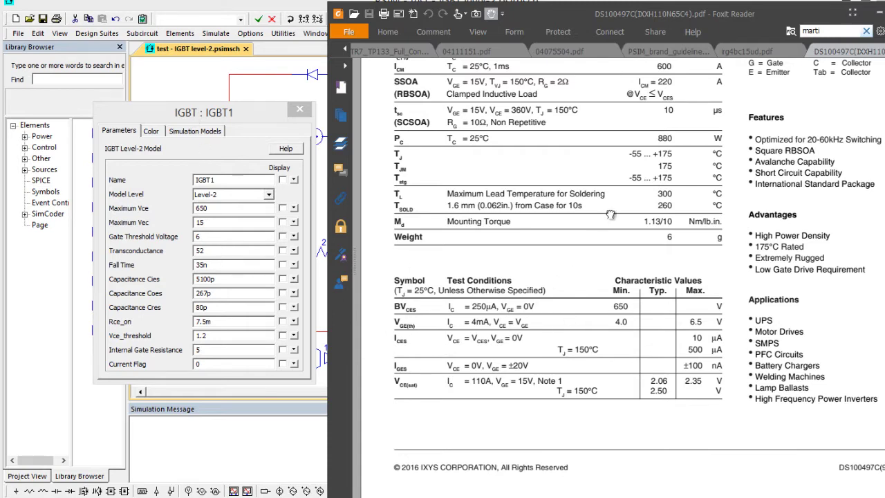
{"action": "scroll", "coordinate": [612, 215], "scroll_direction": "up", "scroll_amount": 3}
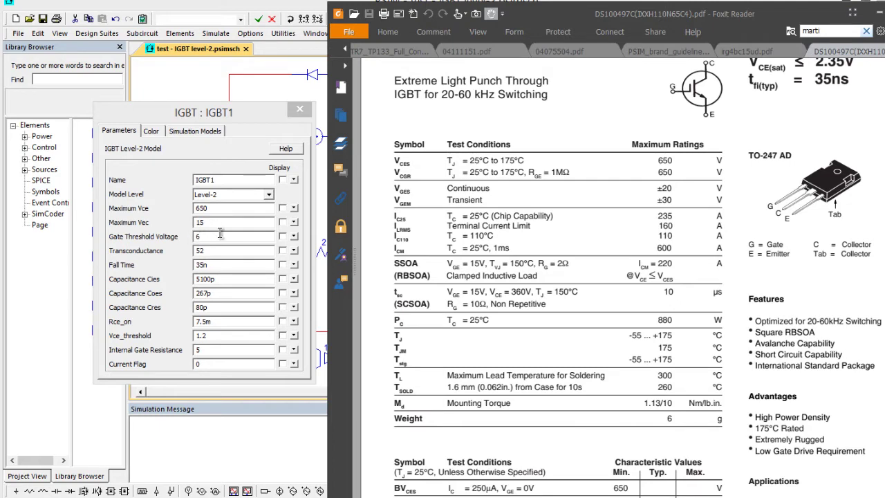
{"action": "scroll", "coordinate": [682, 361], "scroll_direction": "down", "scroll_amount": 5}
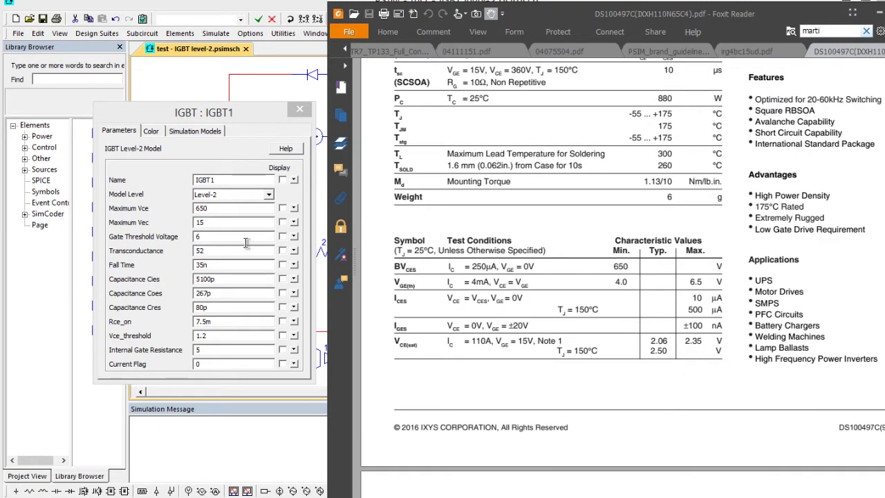
{"action": "double_click", "coordinate": [216, 251]}
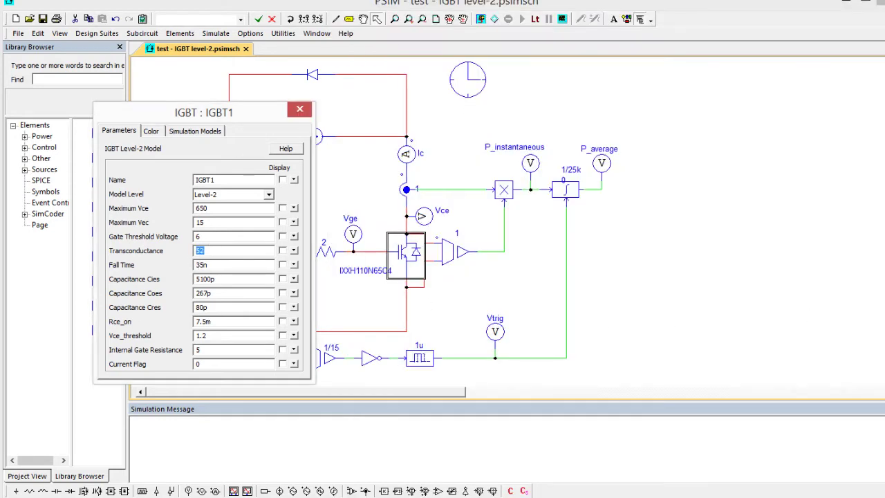
Step: Check the datasheet against IGBT1's Cies 5100p, Coes 267p, Cres 80p, Vce_threshold 1.2 and gate resistance 5, then minimize Foxit
{"action": "left_click", "coordinate": [657, 301]}
{"action": "scroll", "coordinate": [612, 318], "scroll_direction": "down", "scroll_amount": 9}
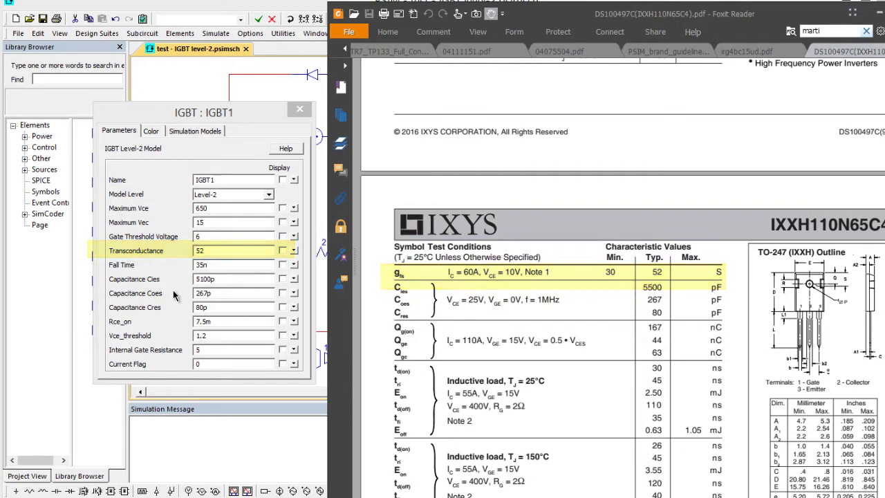
{"action": "scroll", "coordinate": [528, 358], "scroll_direction": "down", "scroll_amount": 5}
{"action": "scroll", "coordinate": [531, 356], "scroll_direction": "up", "scroll_amount": 3}
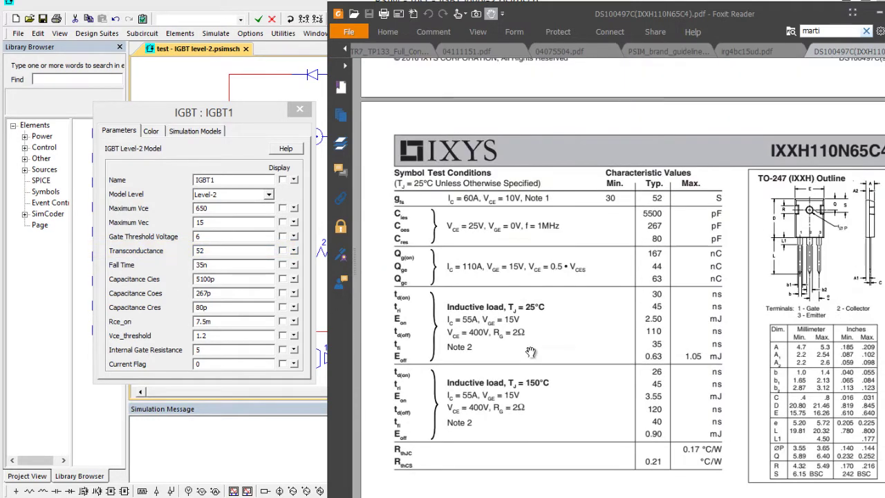
{"action": "scroll", "coordinate": [568, 323], "scroll_direction": "down", "scroll_amount": 2}
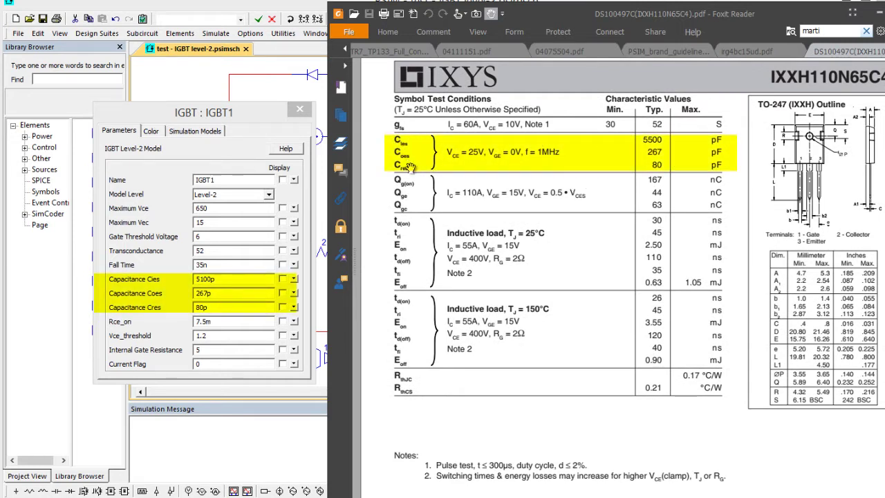
{"action": "scroll", "coordinate": [540, 191], "scroll_direction": "up", "scroll_amount": 2}
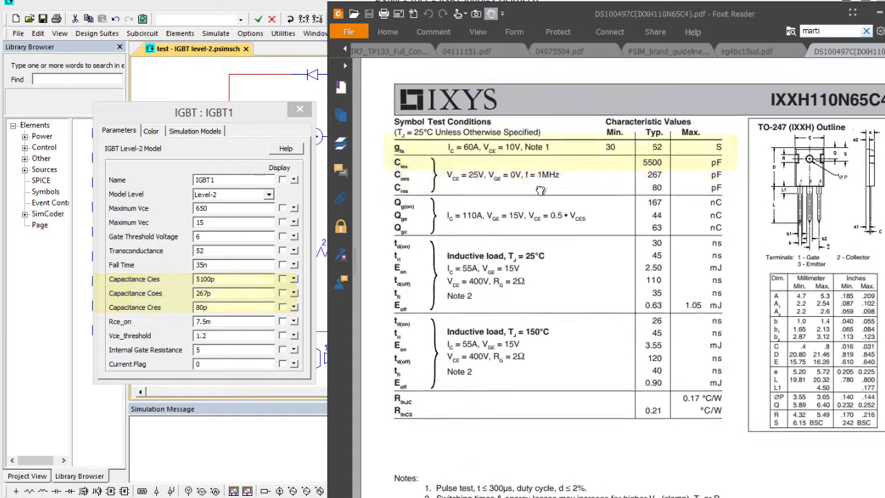
{"action": "scroll", "coordinate": [540, 191], "scroll_direction": "up", "scroll_amount": 2}
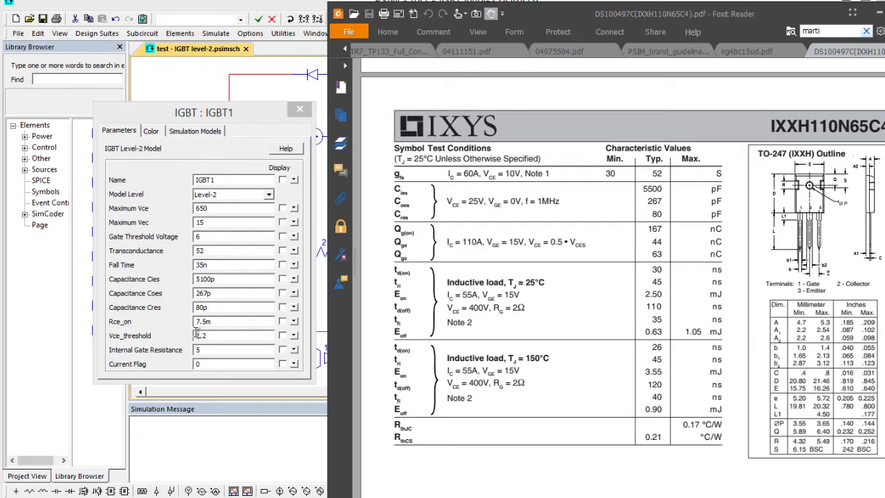
{"action": "scroll", "coordinate": [591, 253], "scroll_direction": "up", "scroll_amount": 2}
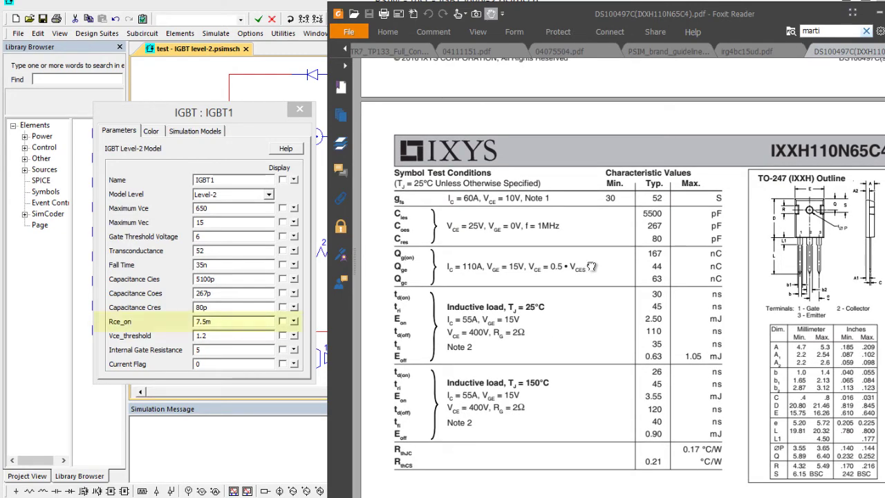
{"action": "scroll", "coordinate": [559, 350], "scroll_direction": "down", "scroll_amount": 10}
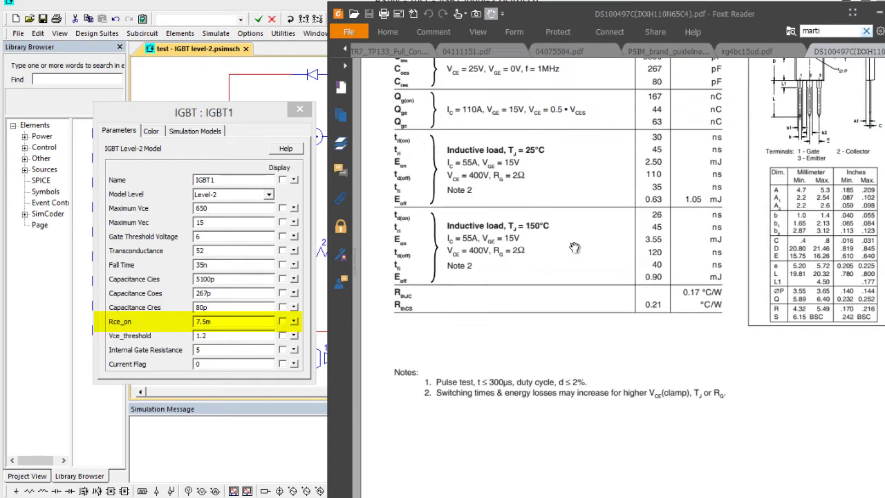
{"action": "scroll", "coordinate": [593, 293], "scroll_direction": "up", "scroll_amount": 10}
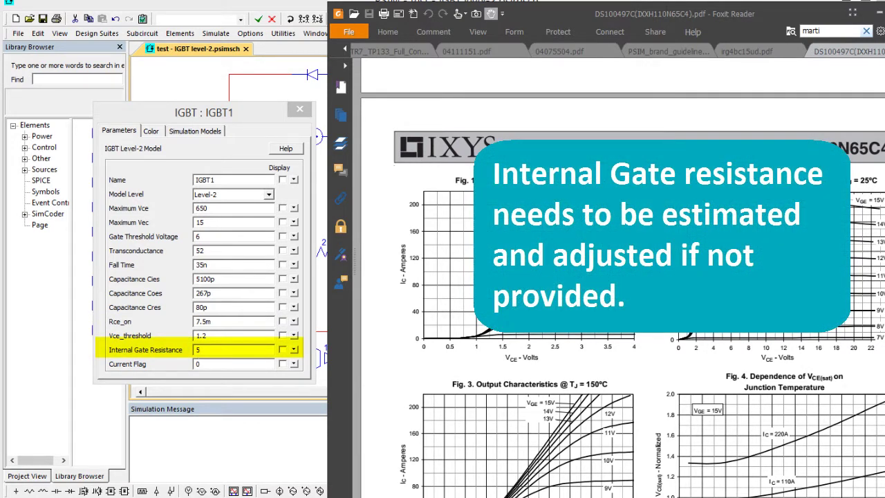
{"action": "scroll", "coordinate": [493, 387], "scroll_direction": "up", "scroll_amount": 3}
{"action": "scroll", "coordinate": [491, 385], "scroll_direction": "up", "scroll_amount": 4}
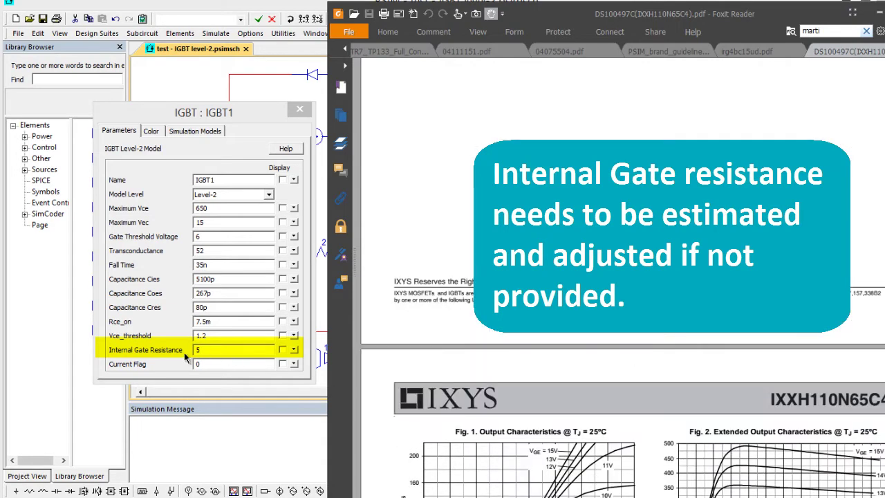
{"action": "scroll", "coordinate": [544, 377], "scroll_direction": "up", "scroll_amount": 6}
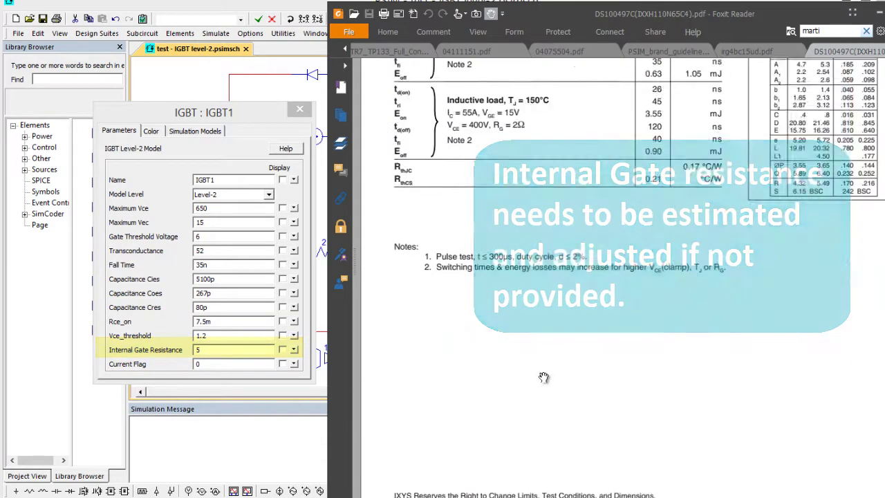
{"action": "scroll", "coordinate": [543, 377], "scroll_direction": "up", "scroll_amount": 6}
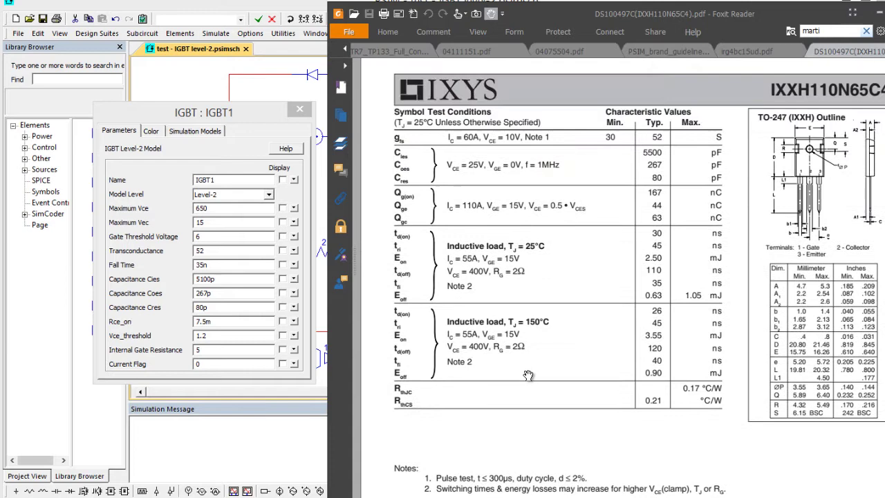
{"action": "scroll", "coordinate": [528, 376], "scroll_direction": "up", "scroll_amount": 2}
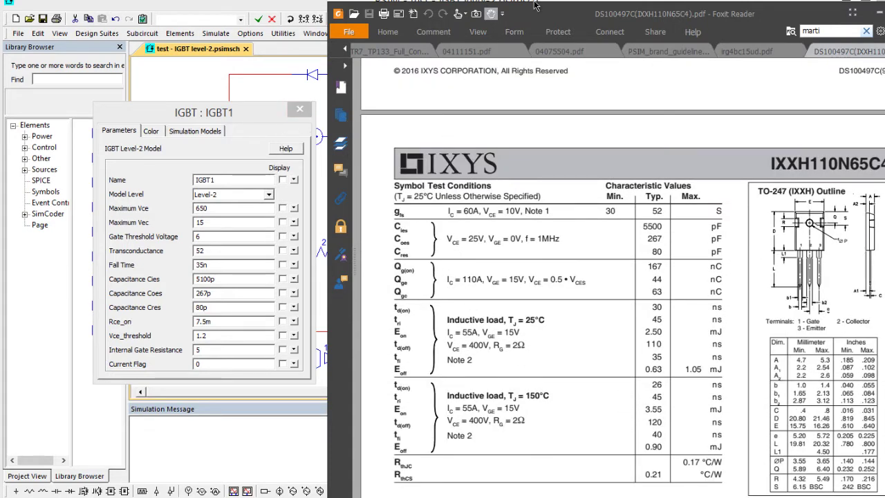
{"action": "key", "text": "super+Down"}
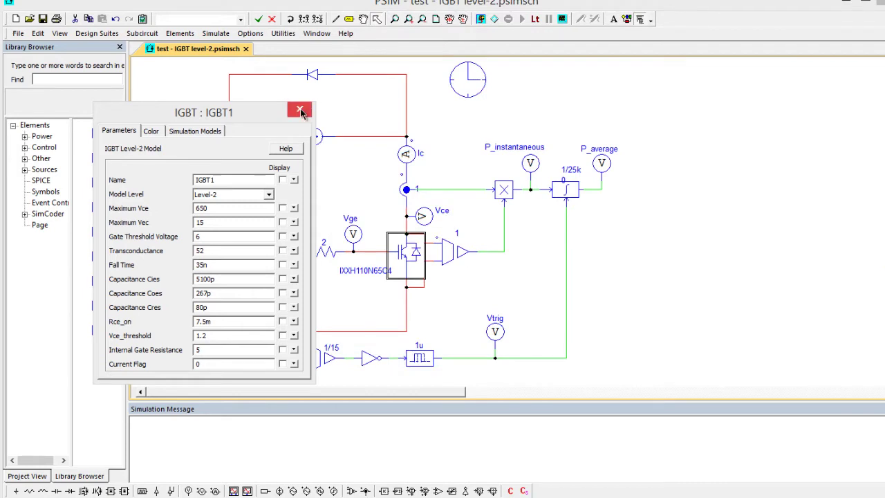
Step: Close the IGBT1 dialog, run the simulation, view Ic in a runtime graph, then stop the simulation
{"action": "left_click", "coordinate": [300, 110]}
{"action": "left_click", "coordinate": [314, 138]}
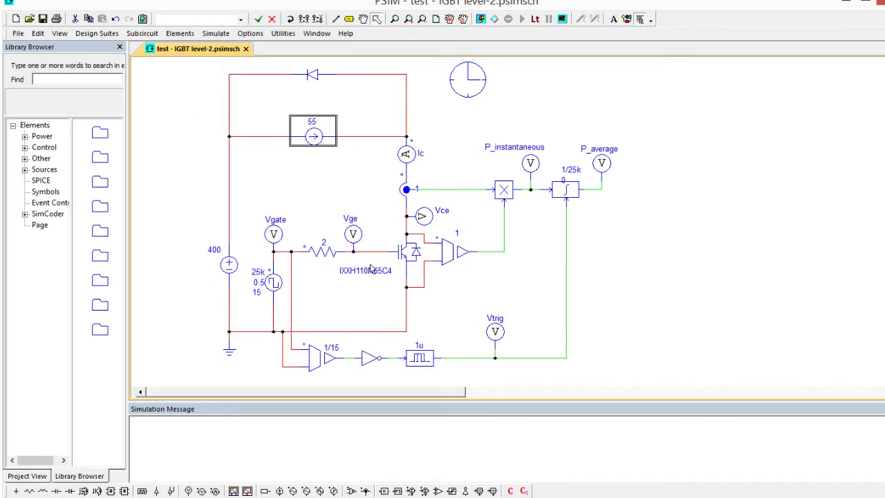
{"action": "left_click", "coordinate": [482, 20]}
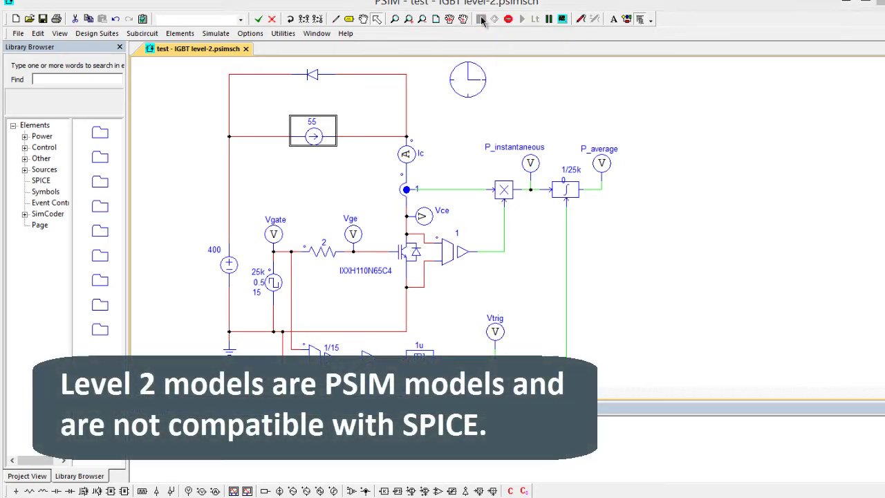
{"action": "right_click", "coordinate": [403, 163]}
{"action": "left_click", "coordinate": [456, 284]}
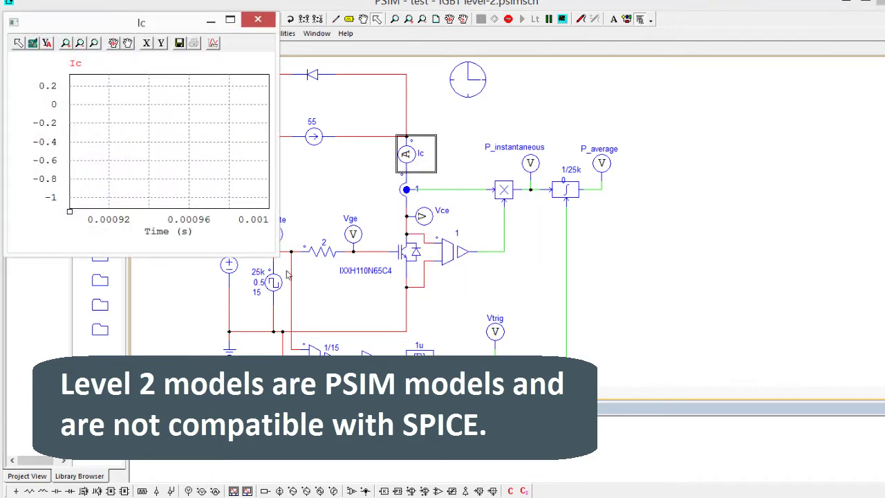
{"action": "left_click", "coordinate": [258, 20]}
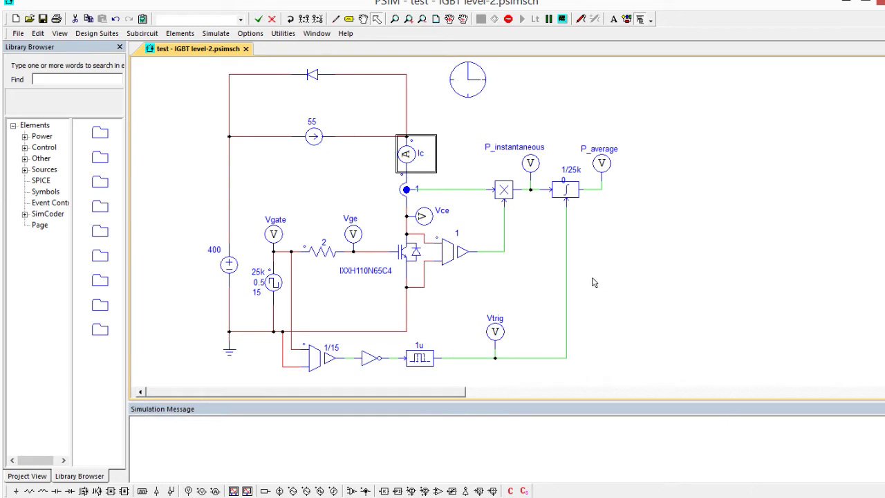
{"action": "left_click", "coordinate": [508, 20]}
Step: Plot Ic in Simview and zoom in on its rising edge near 0.92 ms
{"action": "left_click", "coordinate": [562, 20]}
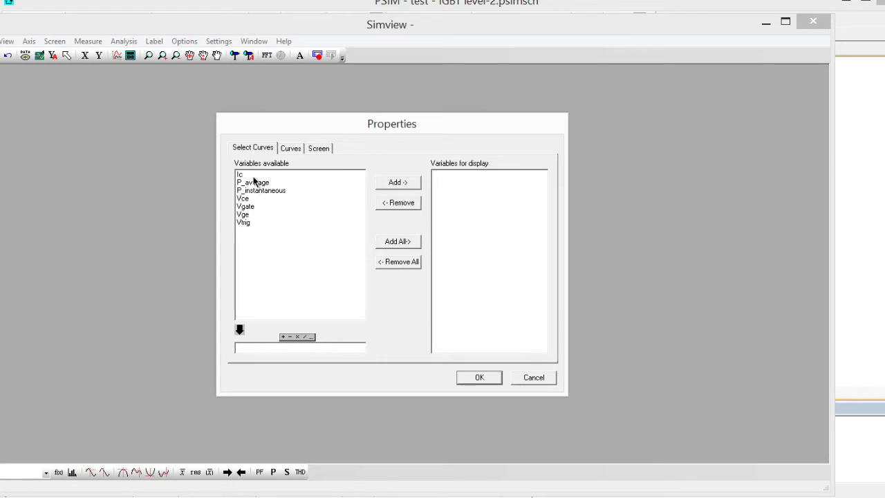
{"action": "double_click", "coordinate": [253, 175]}
{"action": "left_click", "coordinate": [479, 381]}
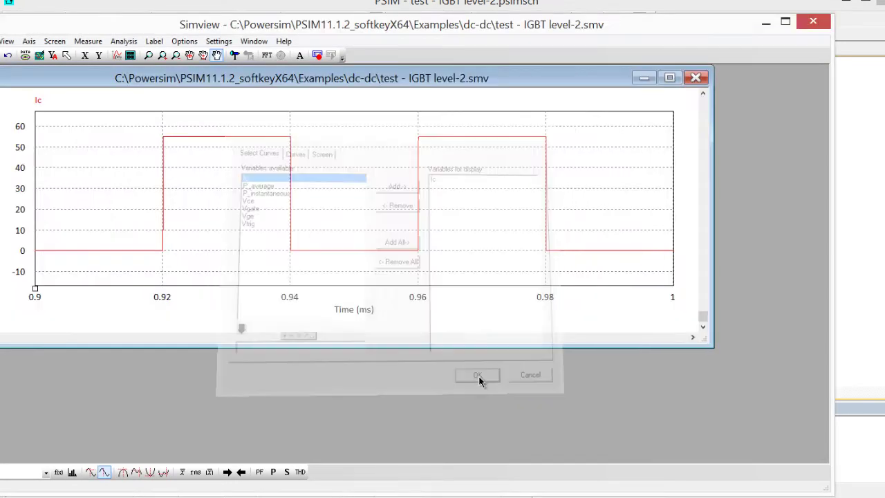
{"action": "left_click", "coordinate": [148, 55]}
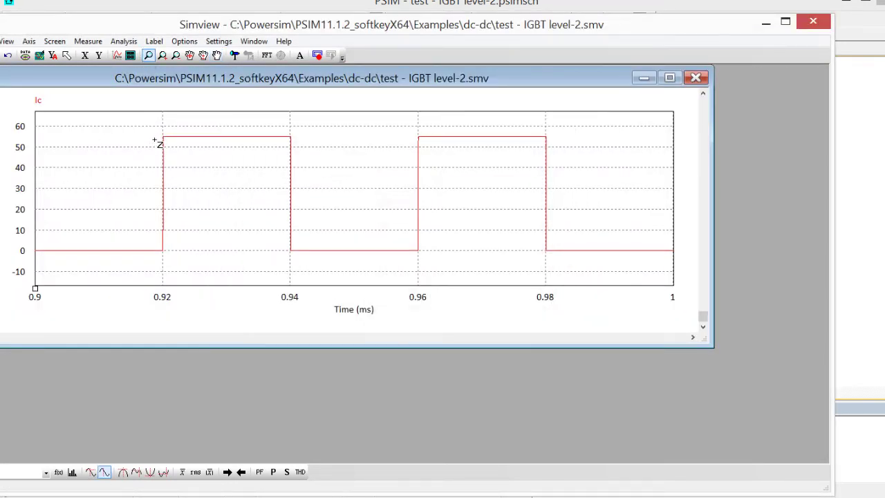
{"action": "left_click_drag", "start_coordinate": [148, 125], "coordinate": [179, 271]}
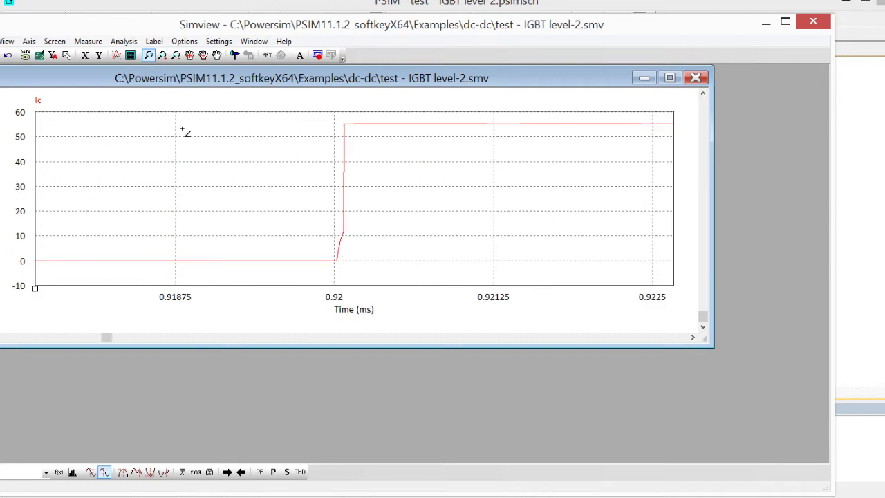
Step: Give the Ic curve Star markers
{"action": "left_click", "coordinate": [117, 55]}
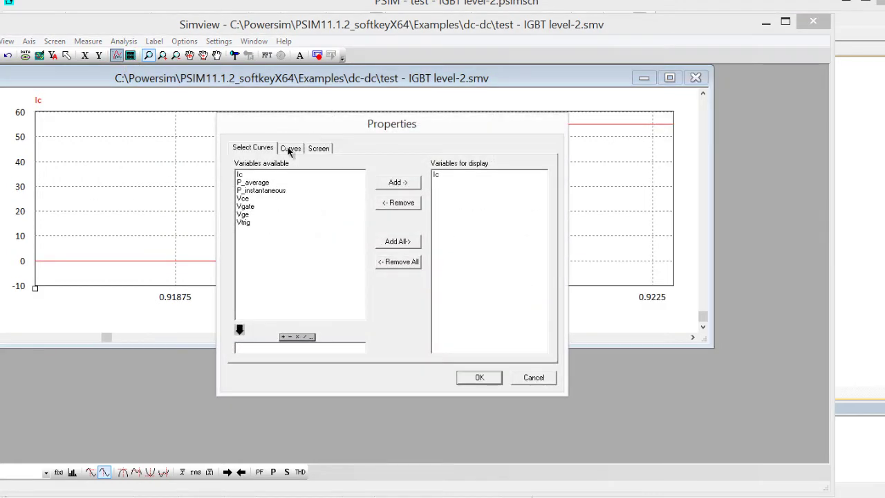
{"action": "left_click", "coordinate": [290, 148]}
{"action": "left_click", "coordinate": [412, 177]}
{"action": "left_click", "coordinate": [439, 240]}
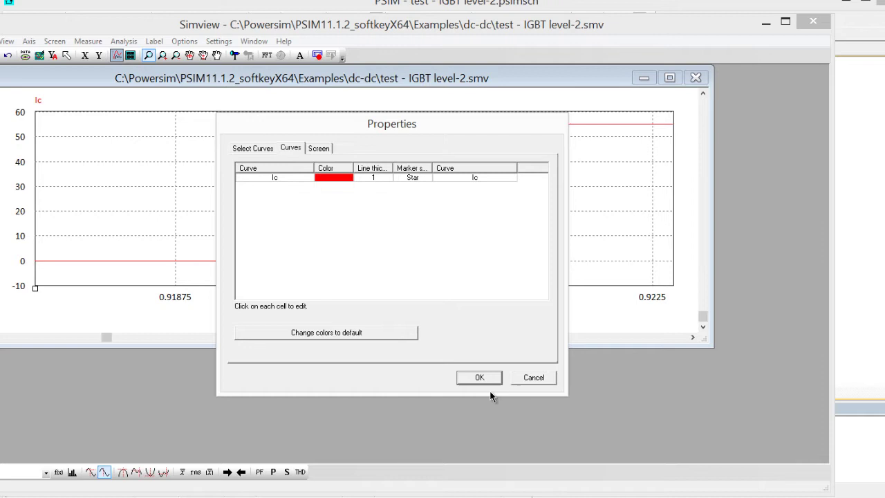
{"action": "left_click", "coordinate": [477, 377]}
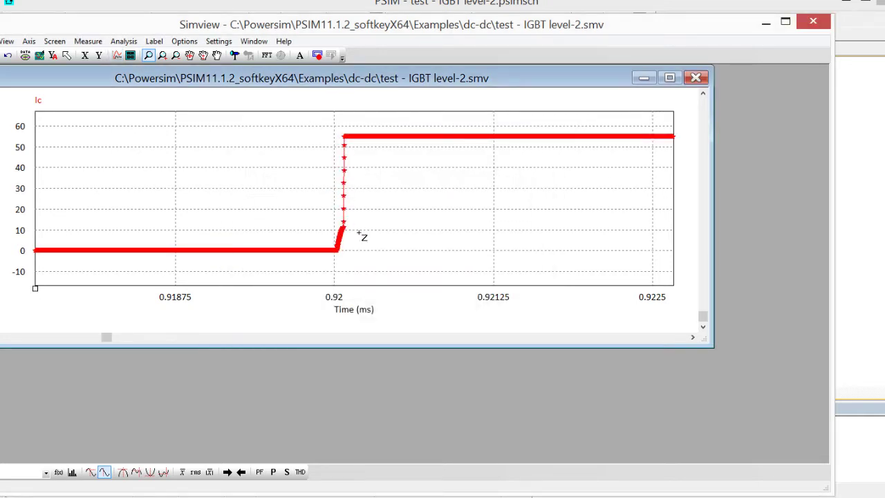
Step: Zoom further into the turn-on edge, reset to 0.9–1 ms, and zoom into the Ic turn-off edge near 0.94 ms
{"action": "left_click_drag", "start_coordinate": [315, 122], "coordinate": [373, 265]}
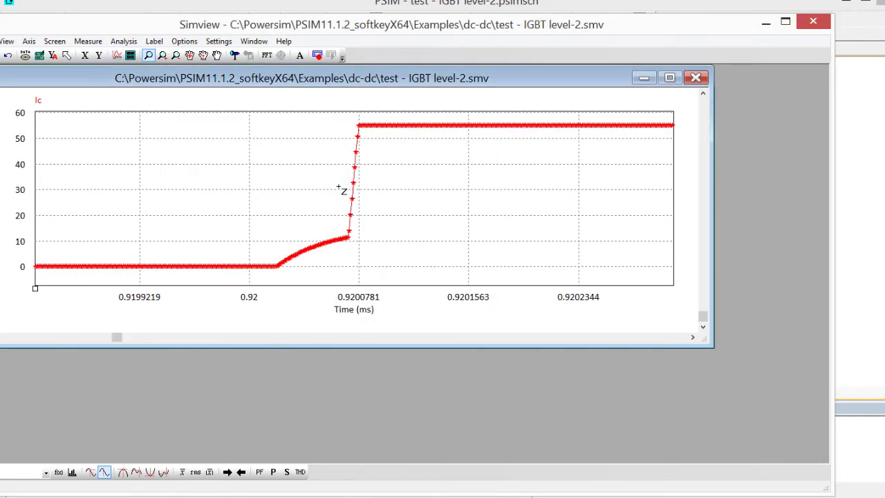
{"action": "double_click", "coordinate": [291, 86]}
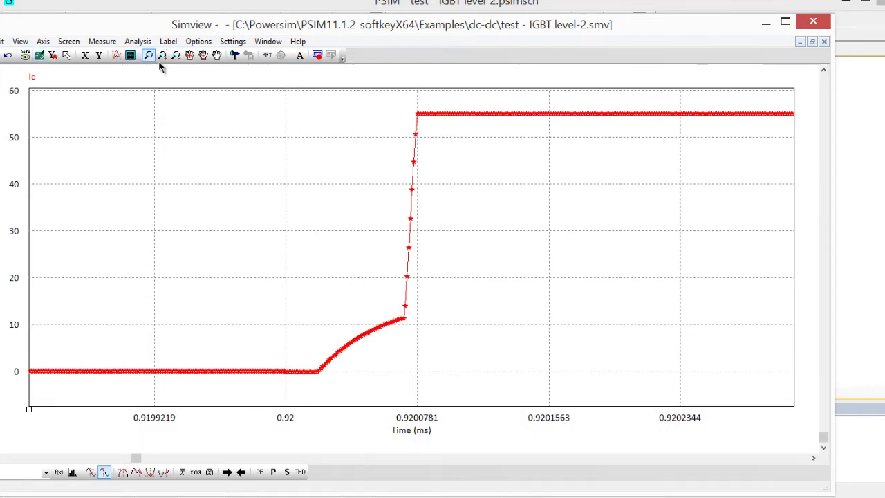
{"action": "left_click", "coordinate": [42, 56]}
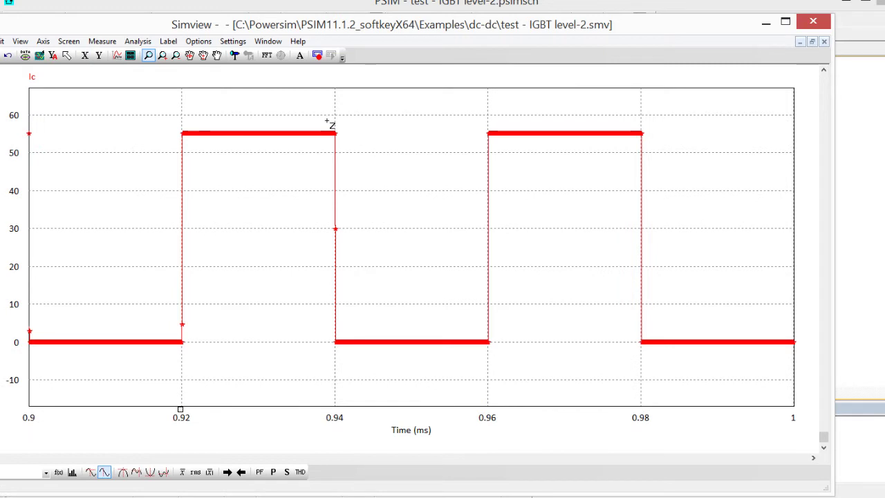
{"action": "left_click_drag", "start_coordinate": [330, 125], "coordinate": [368, 371]}
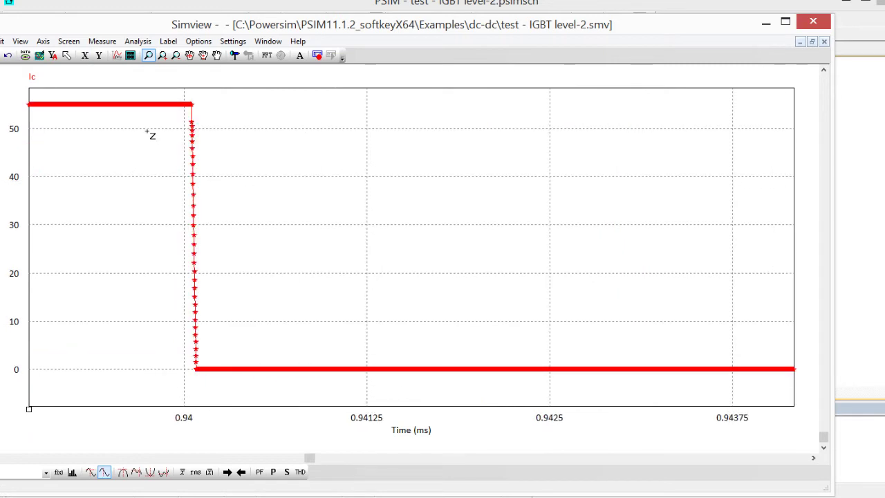
{"action": "left_click_drag", "start_coordinate": [214, 385], "coordinate": [144, 84]}
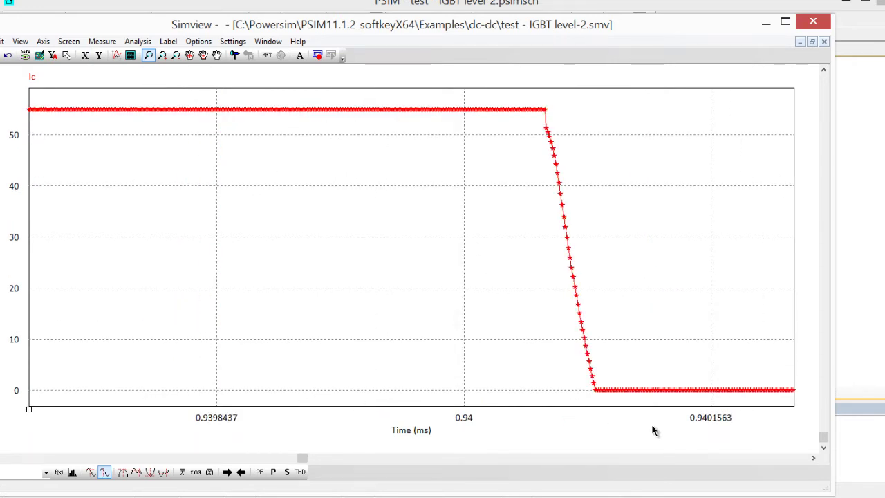
{"action": "left_click", "coordinate": [130, 55]}
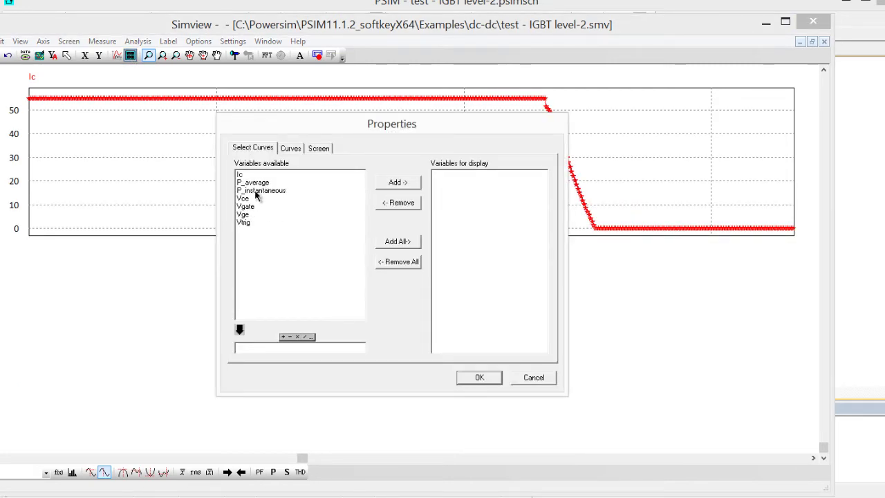
Step: Add a P_instantaneous plot and zoom into the current rise at 0.92 ms
{"action": "double_click", "coordinate": [255, 191]}
{"action": "left_click", "coordinate": [479, 377]}
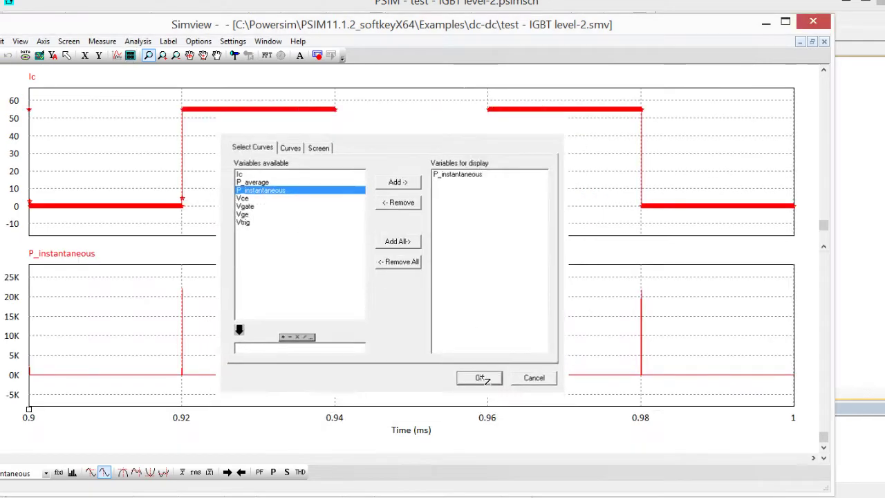
{"action": "left_click_drag", "start_coordinate": [212, 391], "coordinate": [164, 276]}
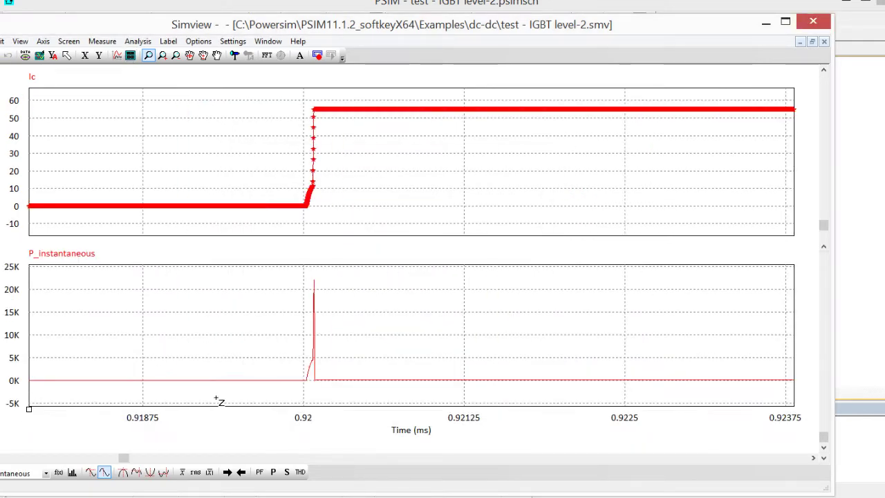
{"action": "left_click_drag", "start_coordinate": [279, 286], "coordinate": [348, 406]}
Step: Add a Vce plot and zoom all plots onto the 0.92 ms turn-on power spike
{"action": "left_click", "coordinate": [130, 56]}
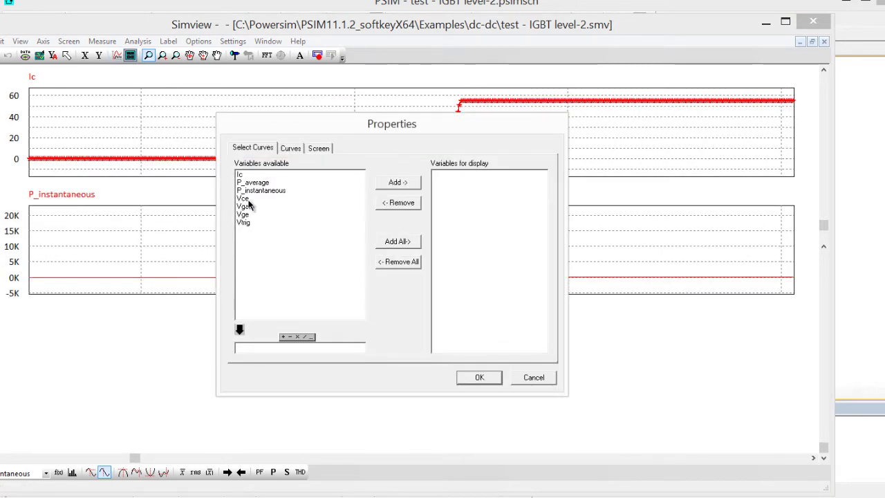
{"action": "double_click", "coordinate": [243, 199]}
{"action": "left_click", "coordinate": [480, 377]}
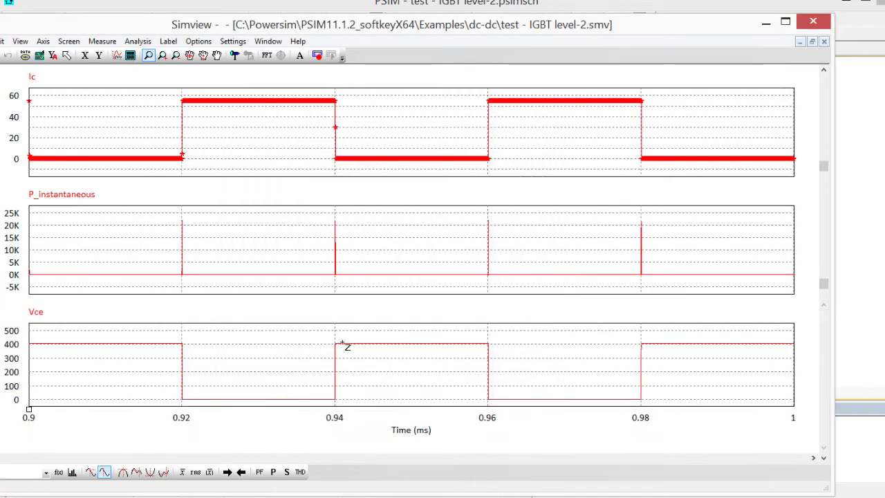
{"action": "left_click_drag", "start_coordinate": [173, 221], "coordinate": [200, 283]}
{"action": "left_click_drag", "start_coordinate": [253, 214], "coordinate": [301, 297]}
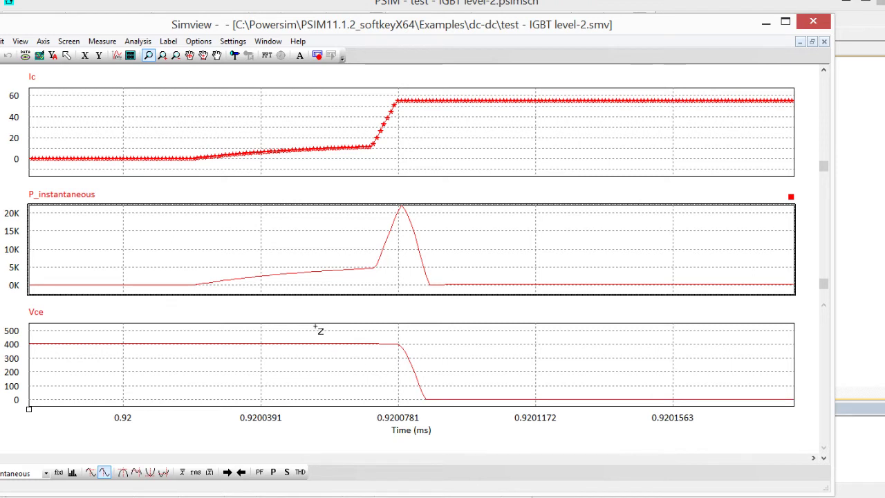
Step: Reset to 0.9–1 ms, then zoom and pan to centre the 22K turn-off power spike at 0.94 ms
{"action": "left_click", "coordinate": [39, 58]}
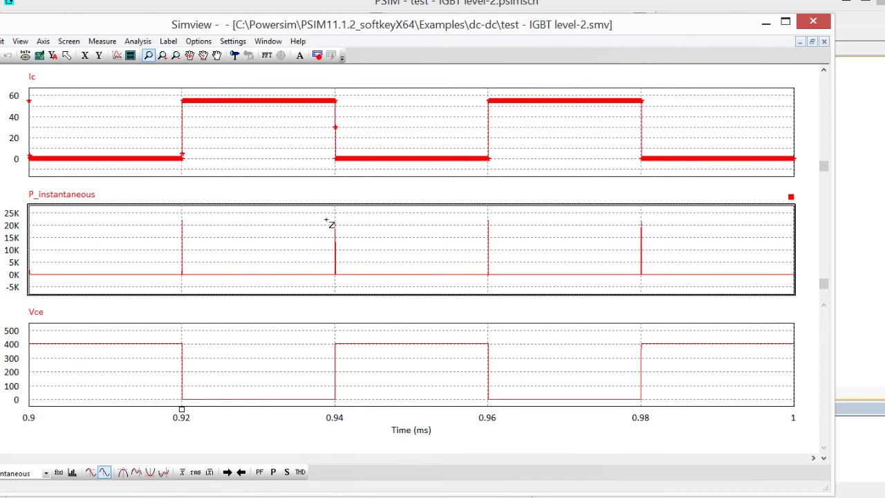
{"action": "left_click_drag", "start_coordinate": [335, 218], "coordinate": [351, 290]}
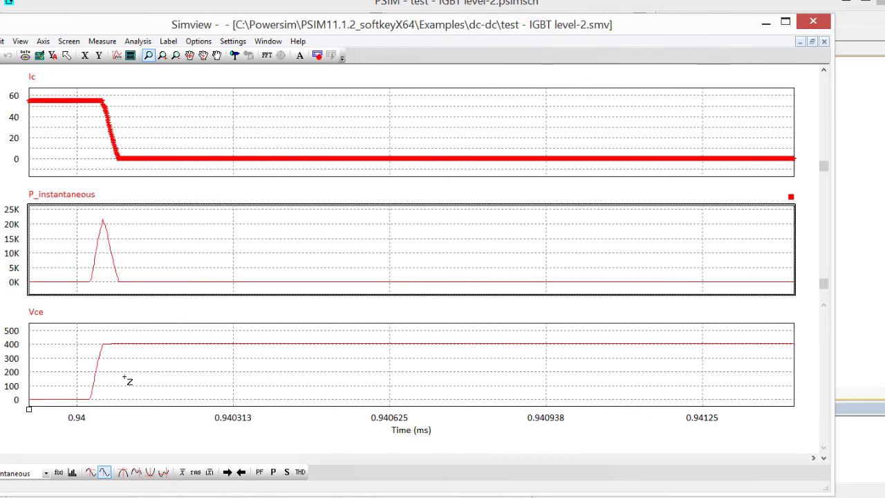
{"action": "left_click", "coordinate": [217, 55]}
{"action": "left_click_drag", "start_coordinate": [183, 244], "coordinate": [354, 246]}
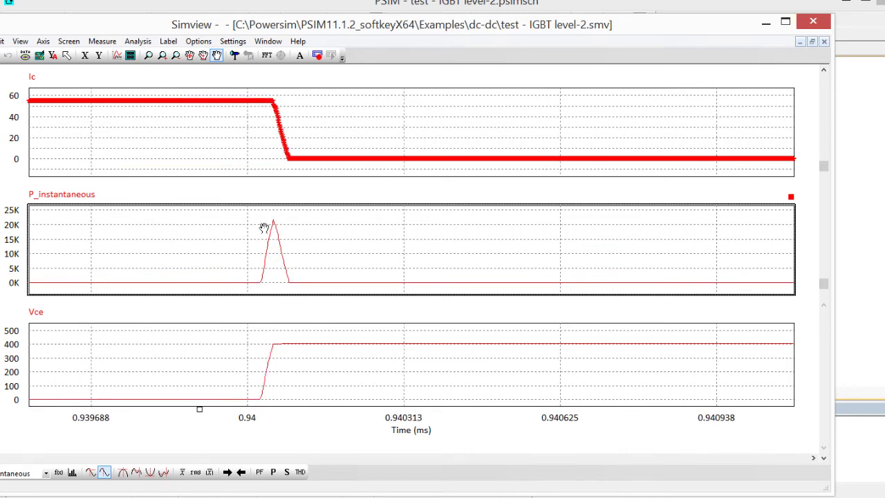
Step: Reset to the 0.9–1 ms range, add the Vge curve, and zoom all four plots onto the 0.92 ms turn-on edge
{"action": "left_click", "coordinate": [41, 55]}
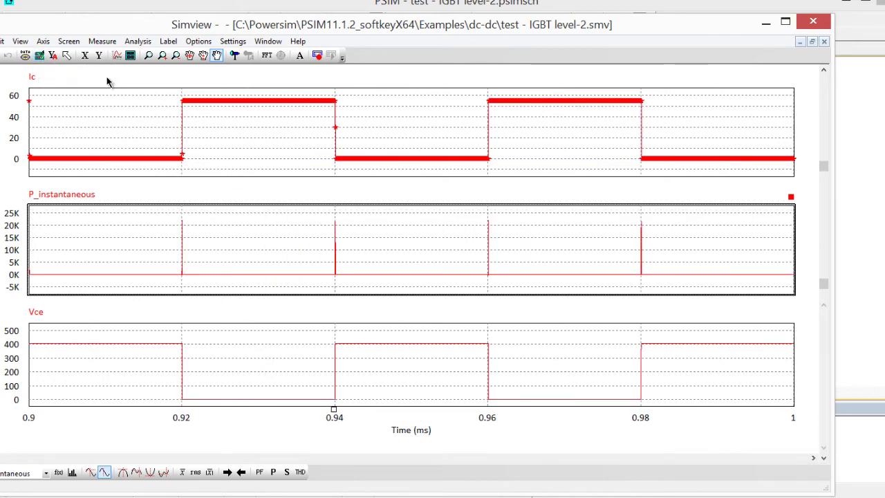
{"action": "left_click", "coordinate": [131, 57]}
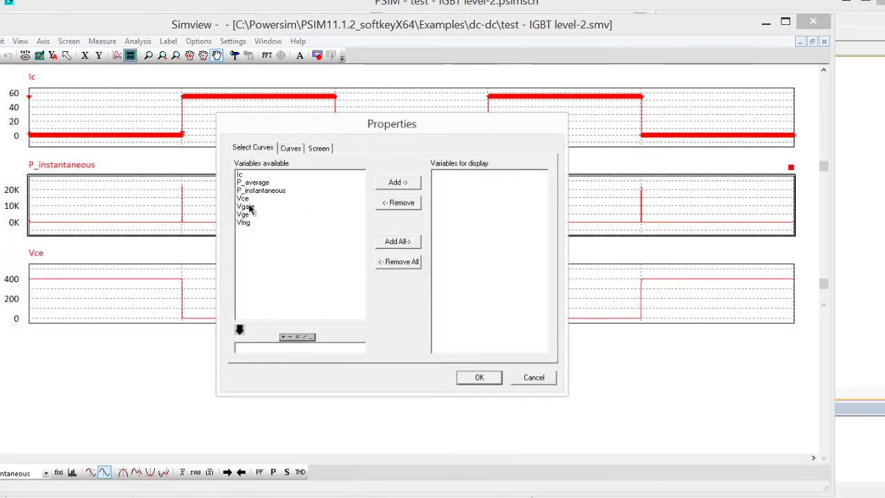
{"action": "double_click", "coordinate": [248, 215]}
{"action": "left_click", "coordinate": [474, 379]}
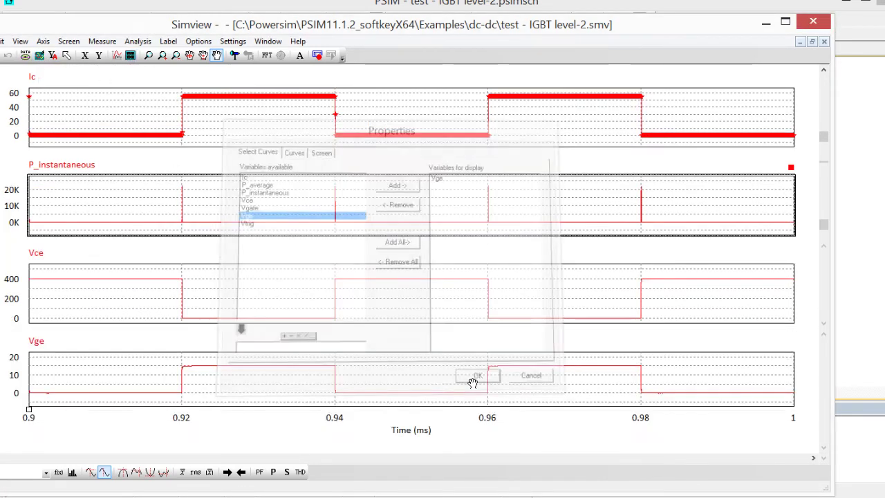
{"action": "left_click", "coordinate": [148, 56]}
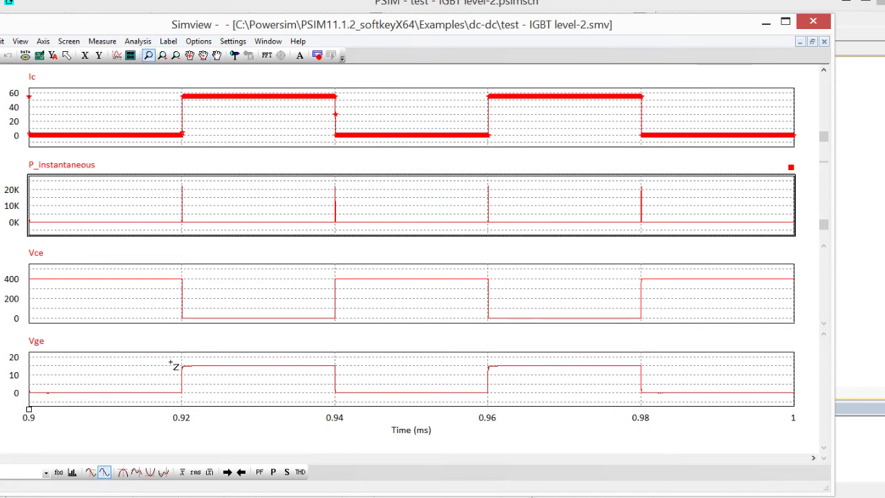
{"action": "left_click_drag", "start_coordinate": [173, 363], "coordinate": [198, 400]}
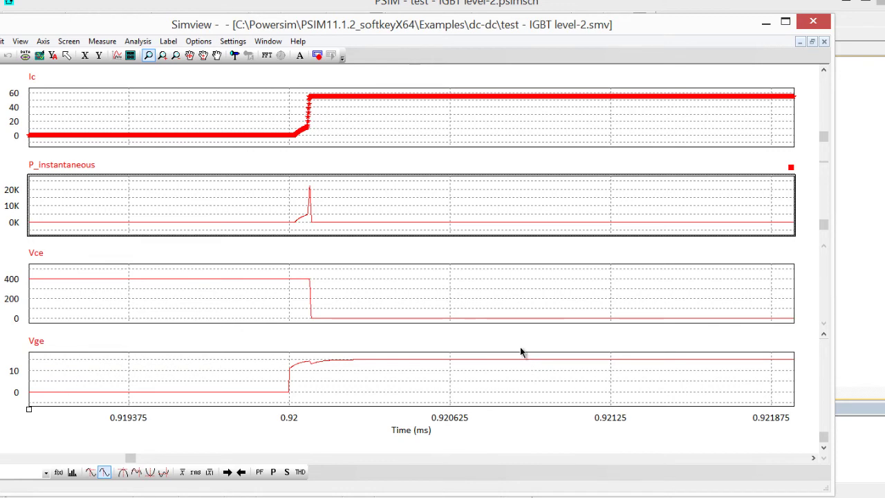
Step: Return to the PSIM schematic and box-select the gate drive circuit together with the IGBT
{"action": "left_click", "coordinate": [580, 8]}
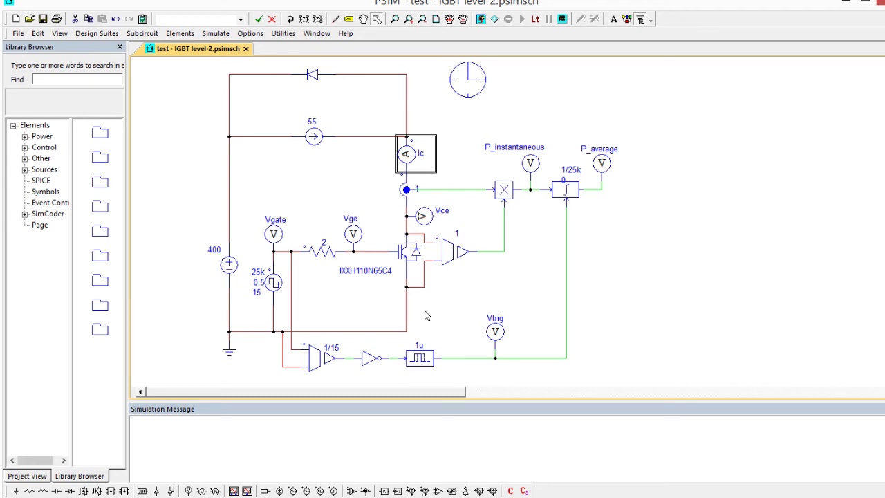
{"action": "left_click", "coordinate": [414, 260]}
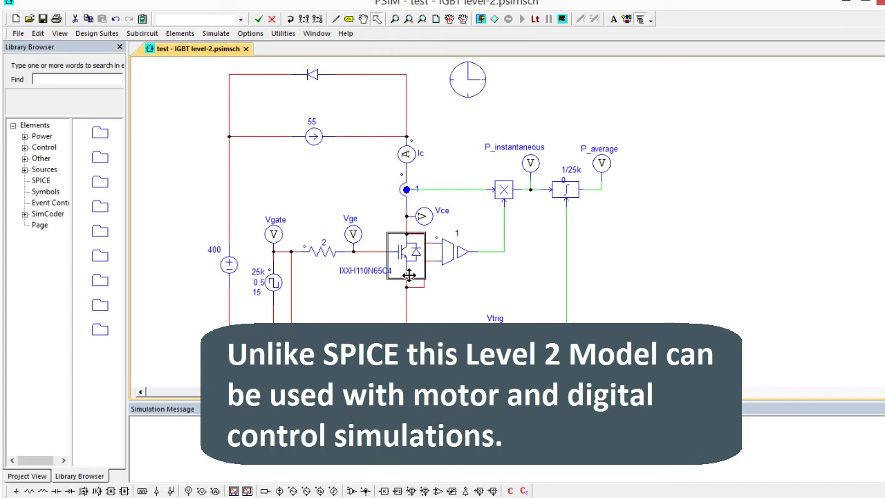
{"action": "left_click_drag", "start_coordinate": [240, 188], "coordinate": [505, 305]}
Step: Open the IGBT1 Level-2 dialog and read its Help topic on IGBT models, then close the help
{"action": "left_click", "coordinate": [411, 253]}
{"action": "double_click", "coordinate": [412, 252]}
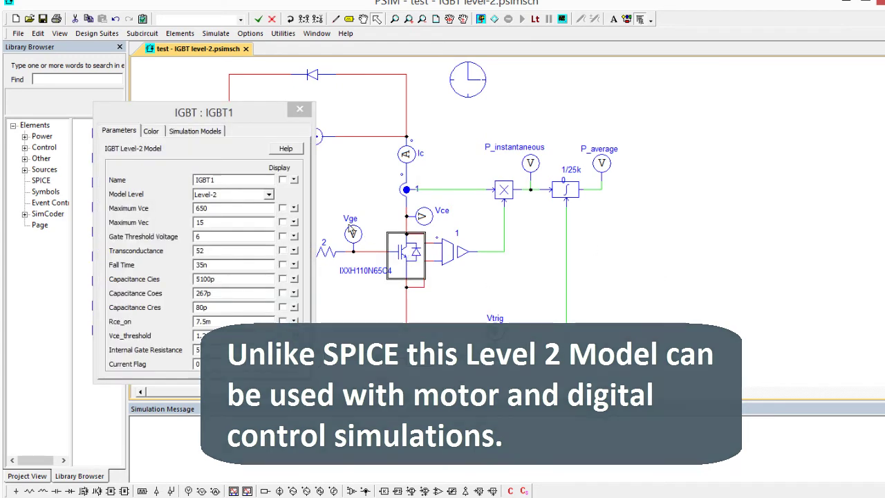
{"action": "left_click", "coordinate": [286, 148]}
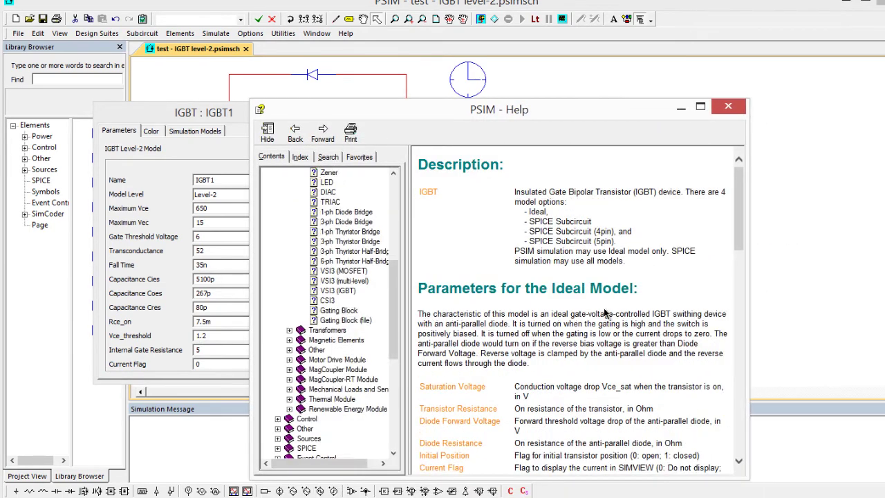
{"action": "scroll", "coordinate": [602, 309], "scroll_direction": "down", "scroll_amount": 10}
{"action": "scroll", "coordinate": [601, 309], "scroll_direction": "down", "scroll_amount": 10}
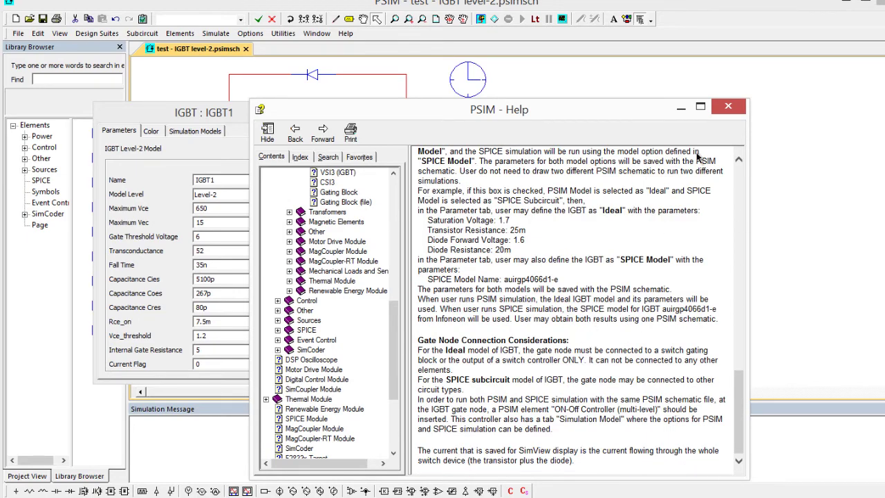
{"action": "left_click", "coordinate": [729, 106]}
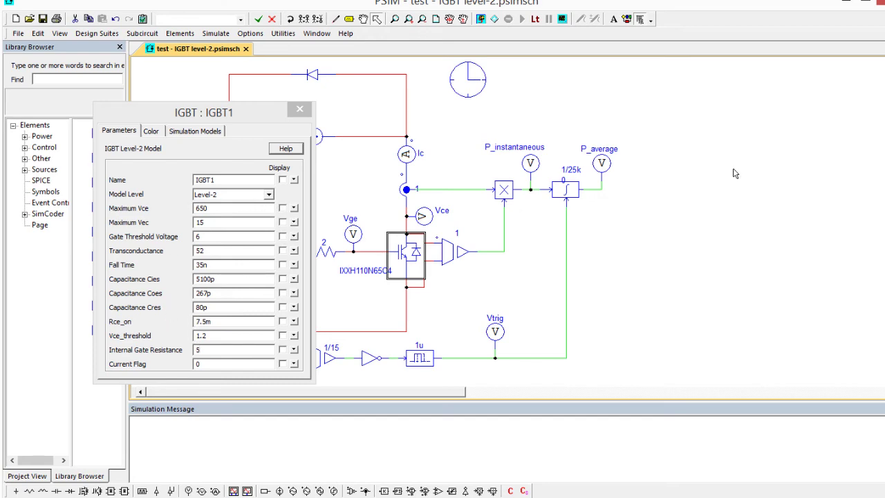
{"action": "key", "text": "alt+Tab"}
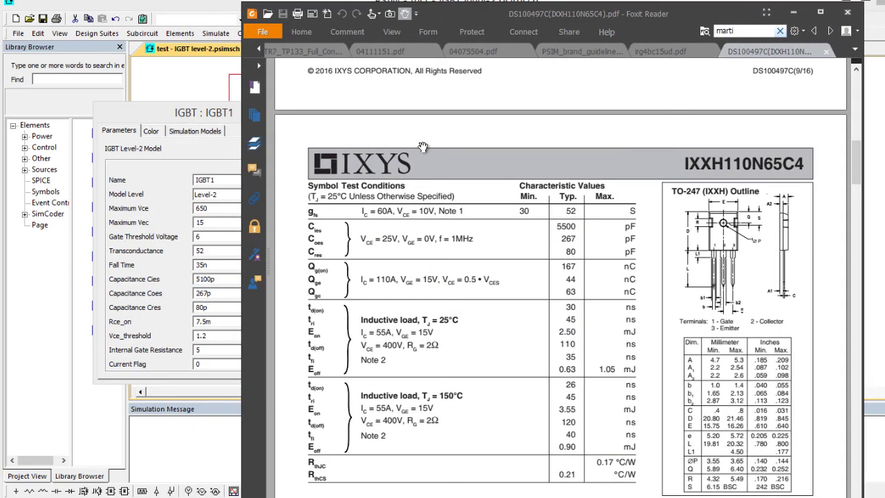
{"action": "scroll", "coordinate": [559, 361], "scroll_direction": "down", "scroll_amount": 5}
{"action": "scroll", "coordinate": [559, 362], "scroll_direction": "down", "scroll_amount": 7}
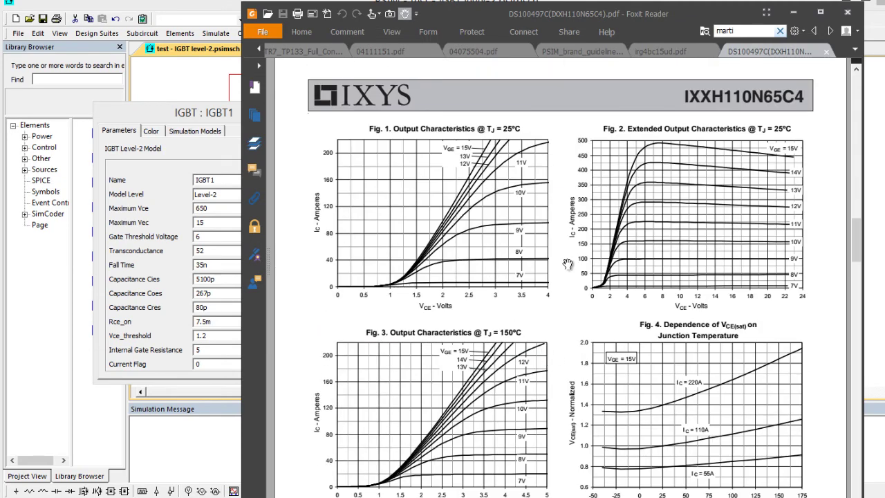
{"action": "scroll", "coordinate": [629, 377], "scroll_direction": "down", "scroll_amount": 3}
{"action": "scroll", "coordinate": [629, 373], "scroll_direction": "up", "scroll_amount": 3}
{"action": "left_click", "coordinate": [198, 125]}
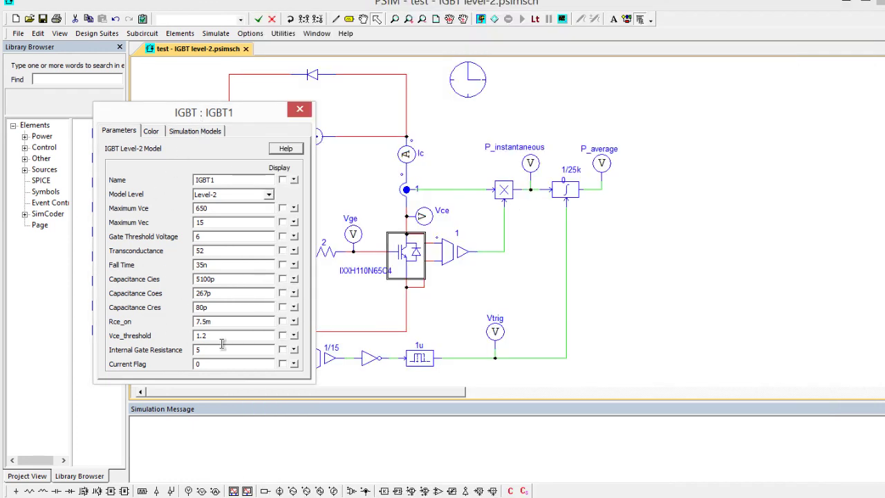